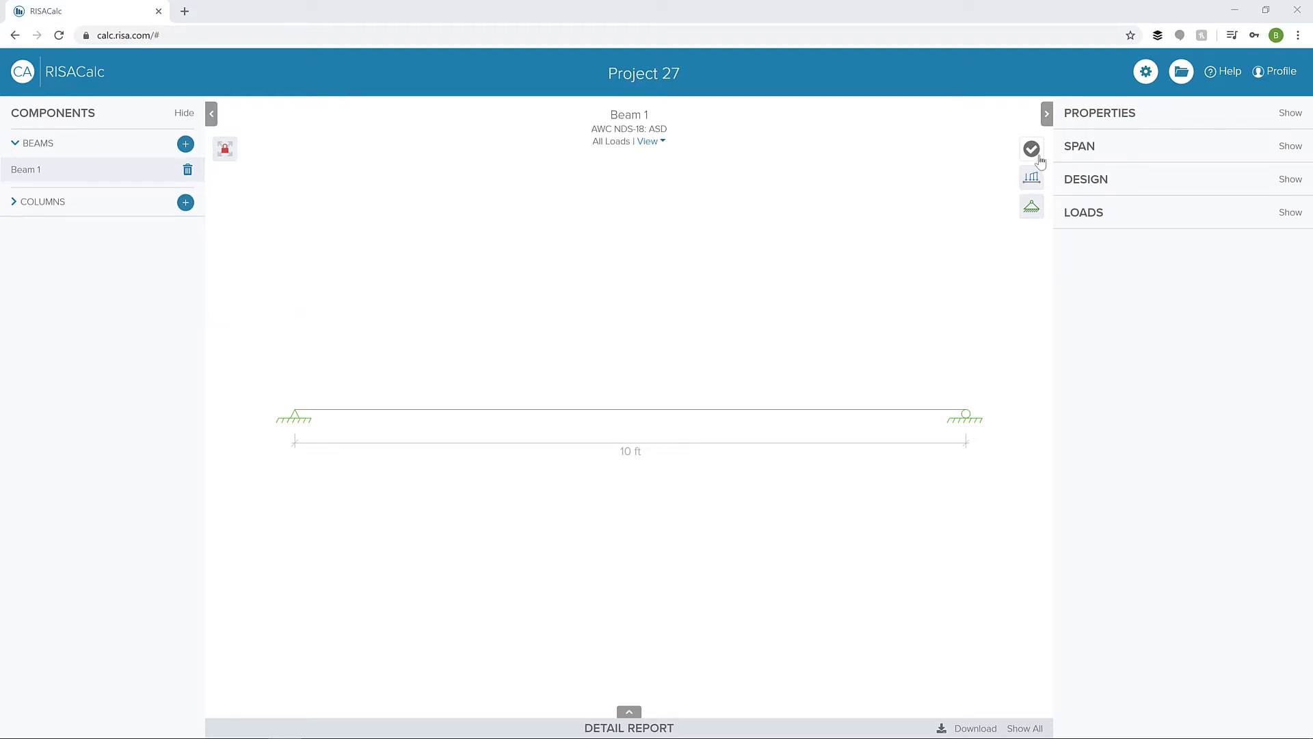
Set the beam's wood grade to No.1 and its nominal shape to 2X12
click(1123, 116)
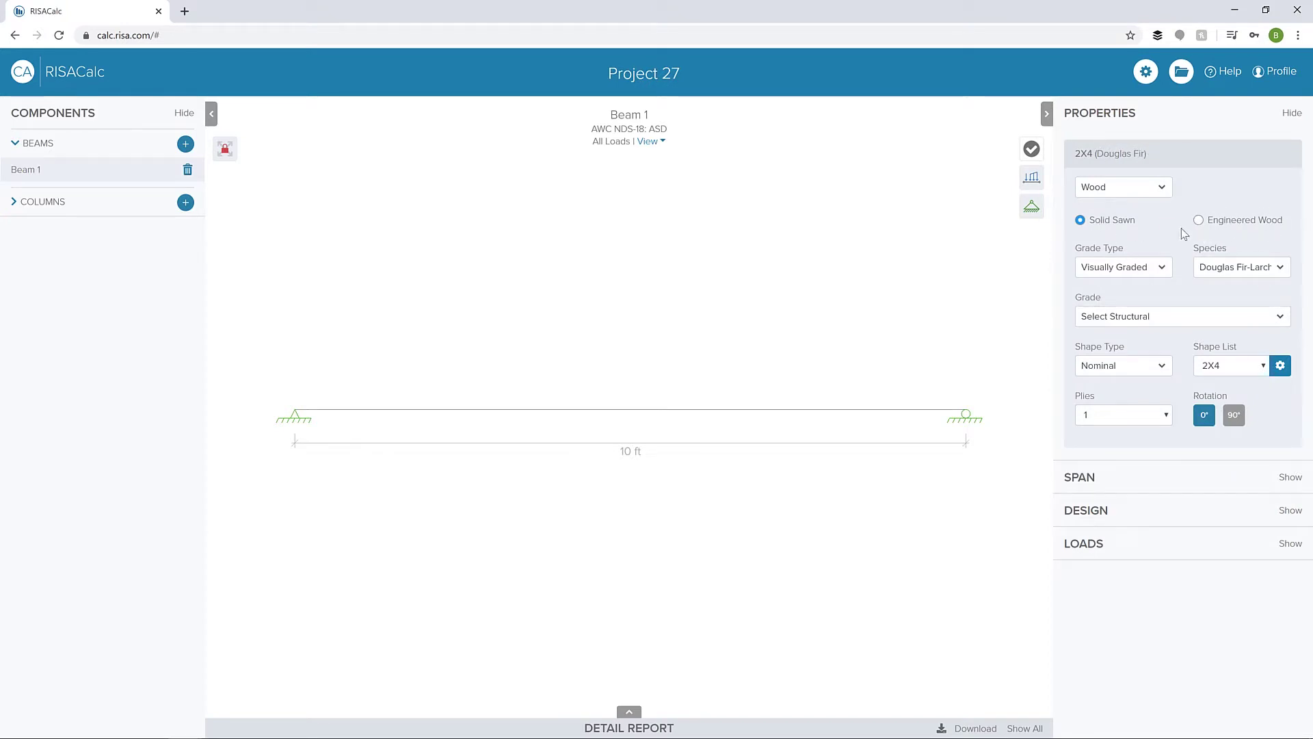
click(1176, 323)
click(1160, 346)
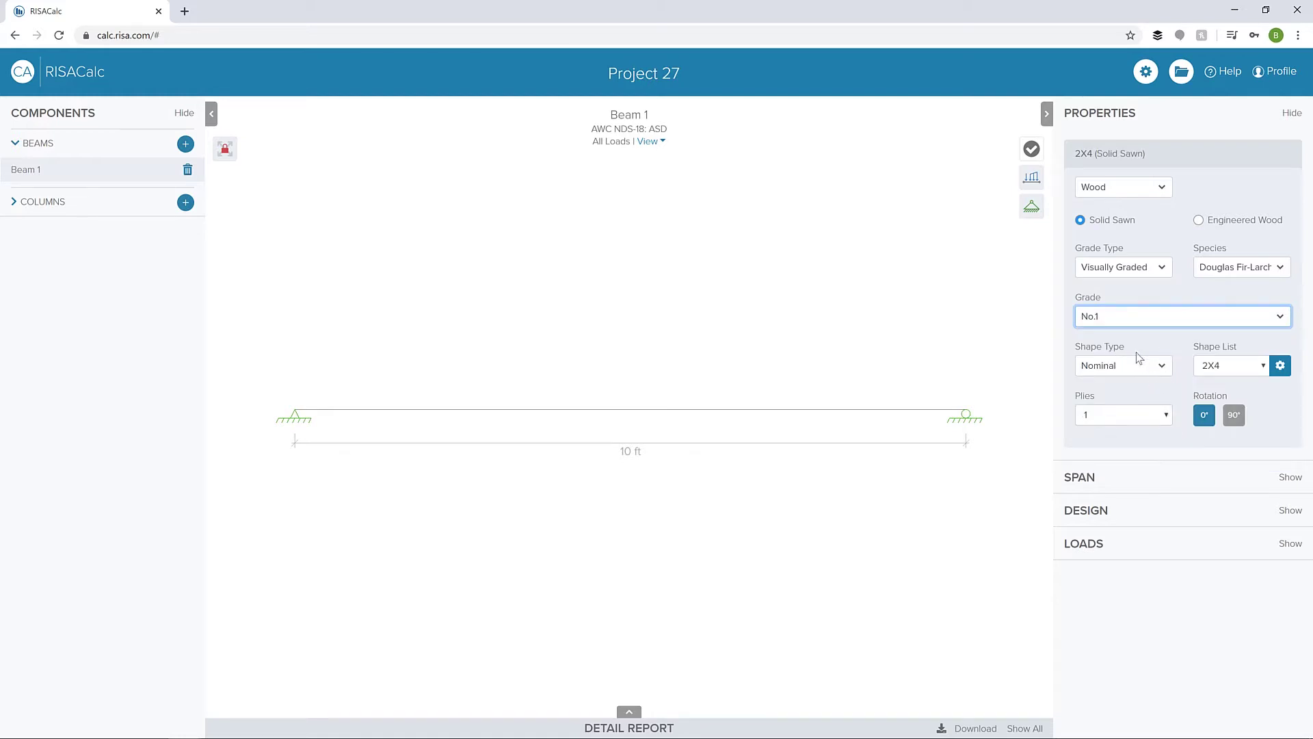
click(1246, 367)
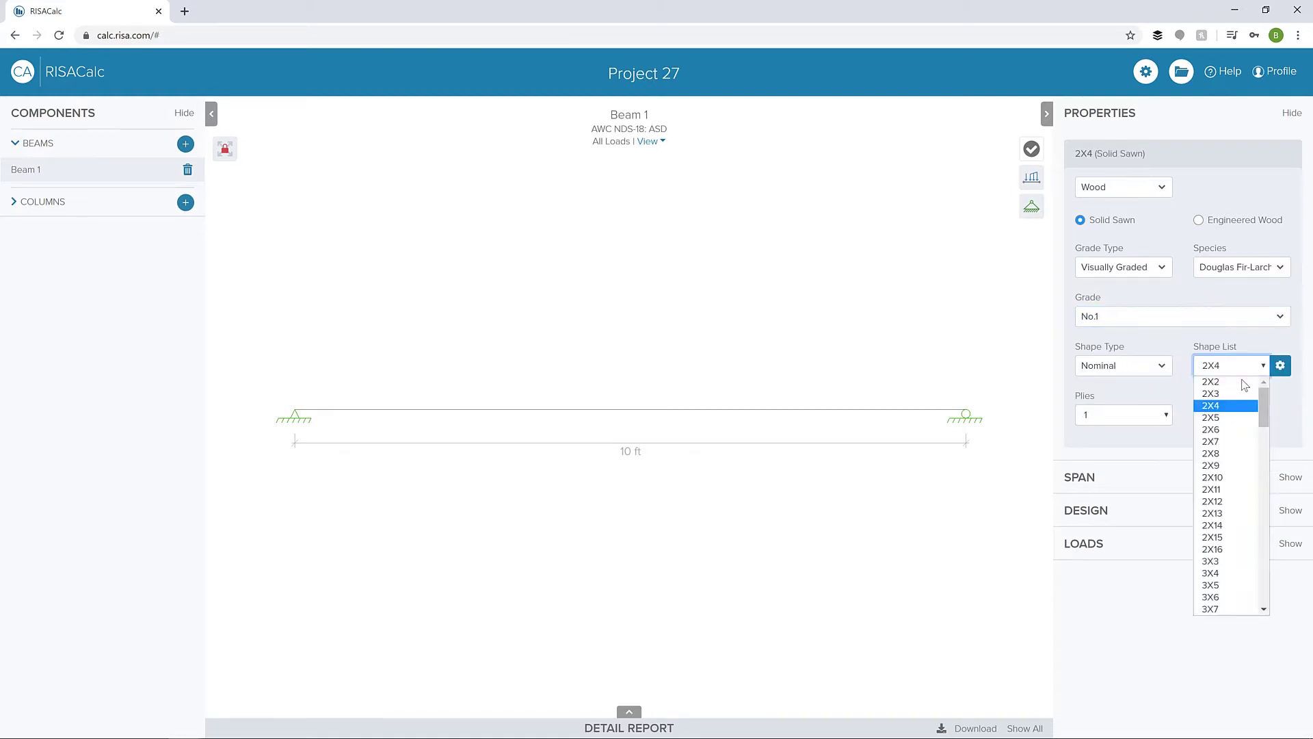
click(1233, 502)
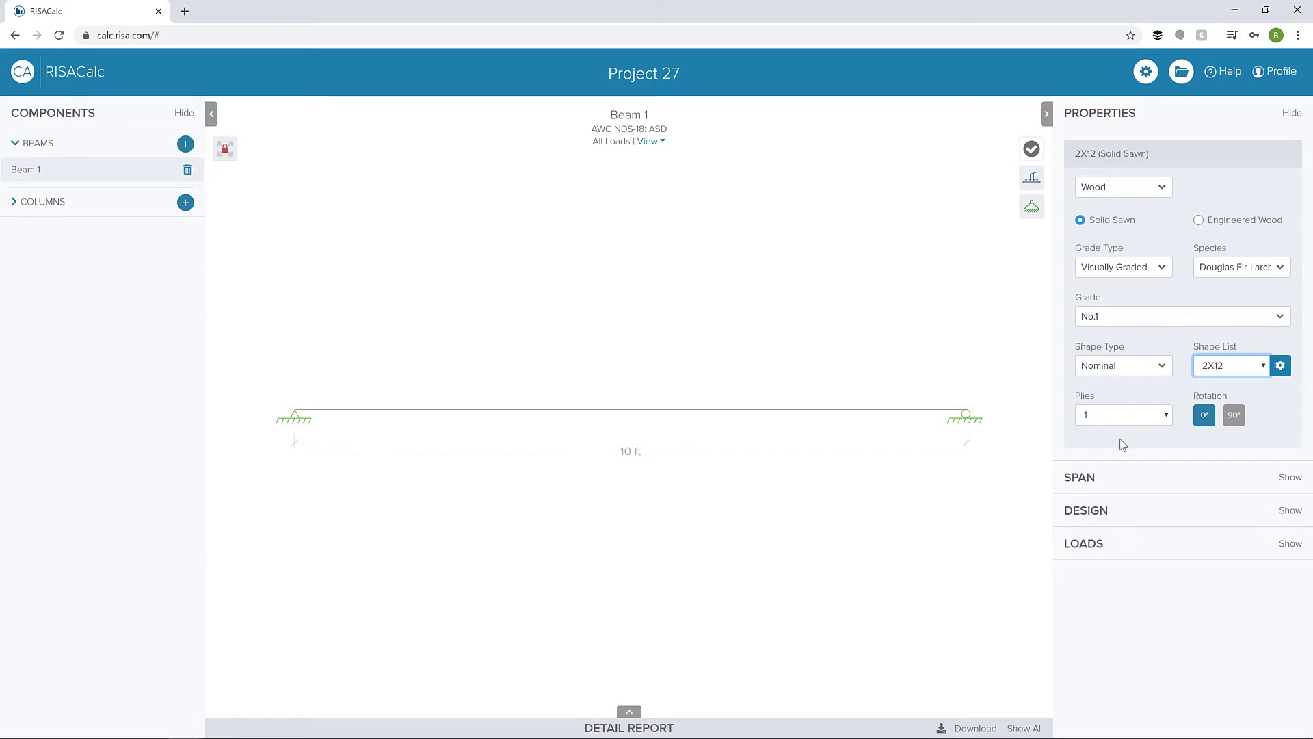
Review the 2X12 wood shape properties and the available wood design codes, leaving the settings without applying changes
click(1280, 365)
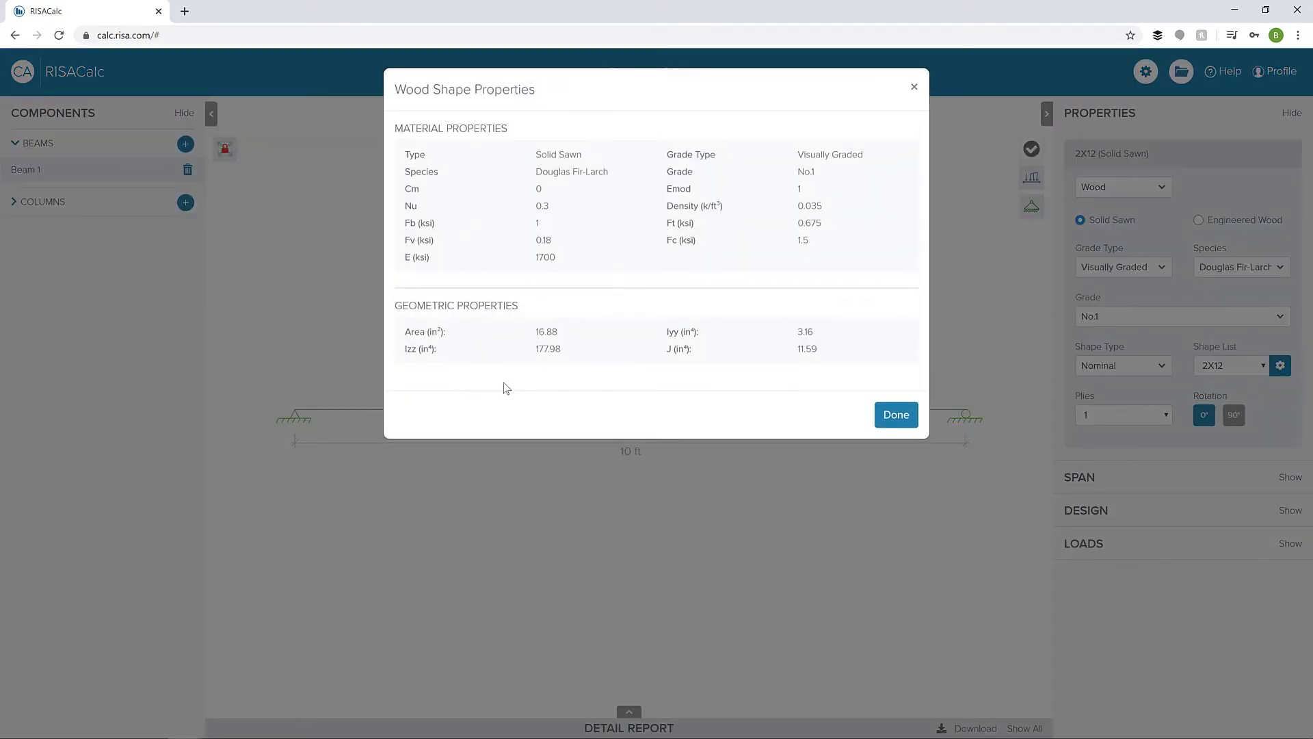
click(910, 414)
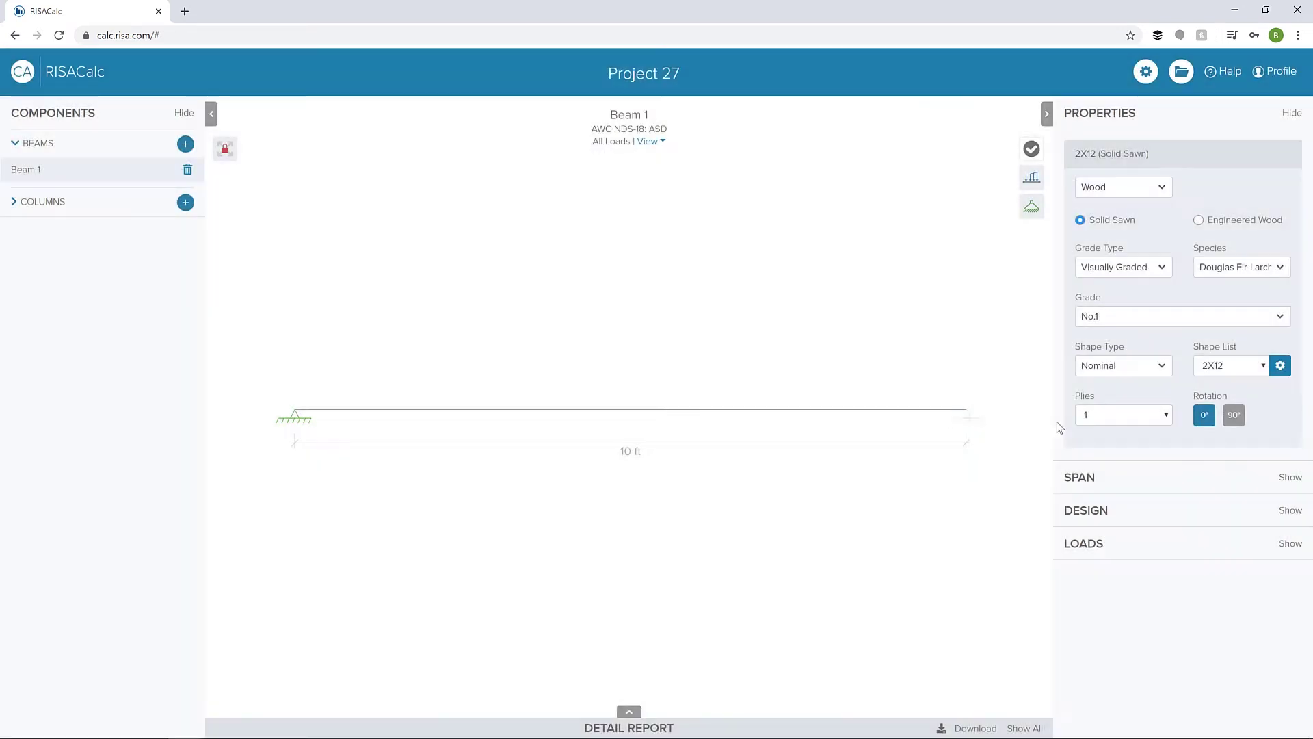
click(1145, 71)
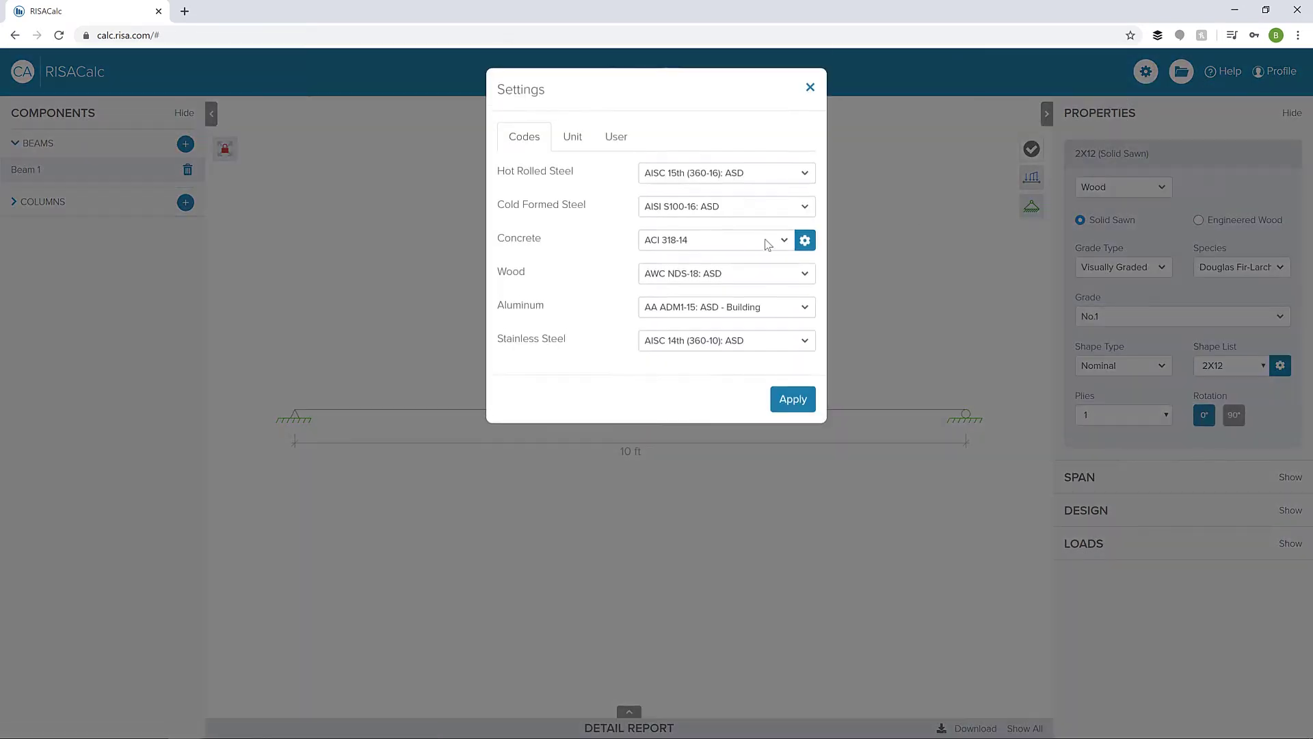
click(712, 275)
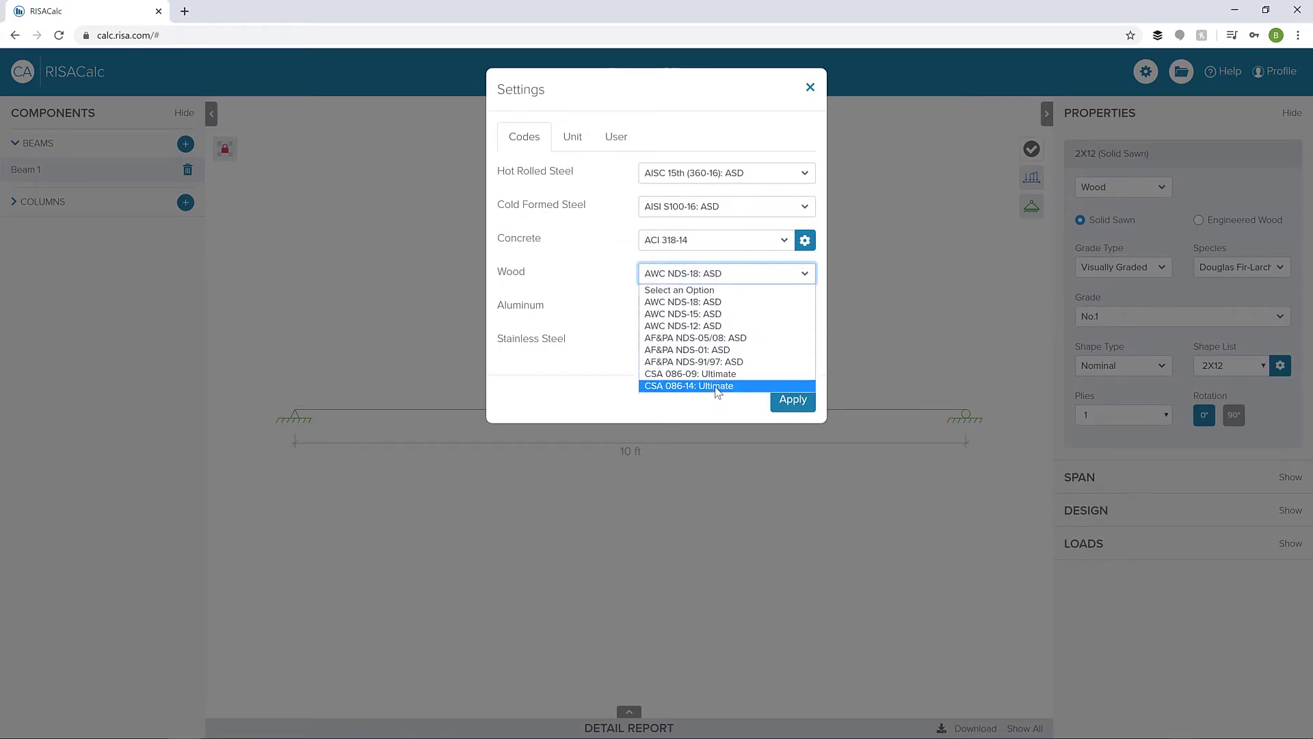
click(811, 87)
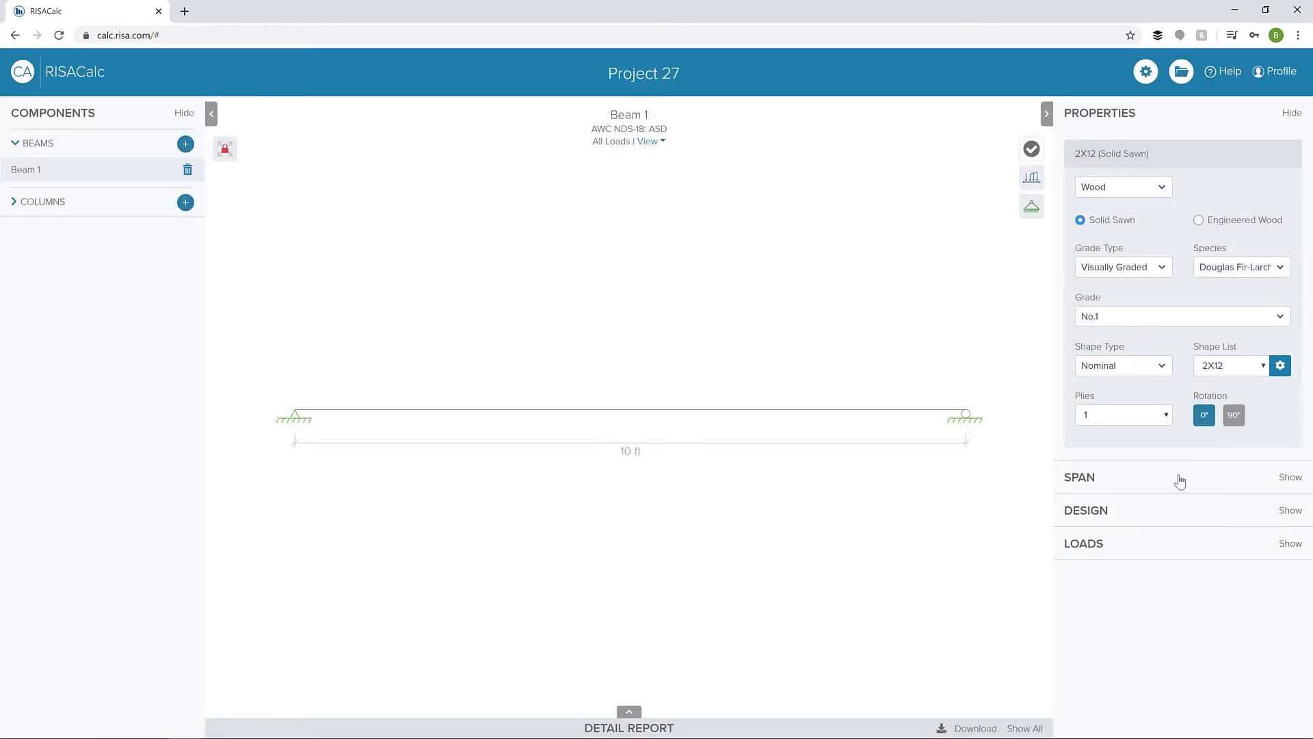
Add a second span of 3 ft to the beam and make its right end free
click(1177, 476)
click(1198, 284)
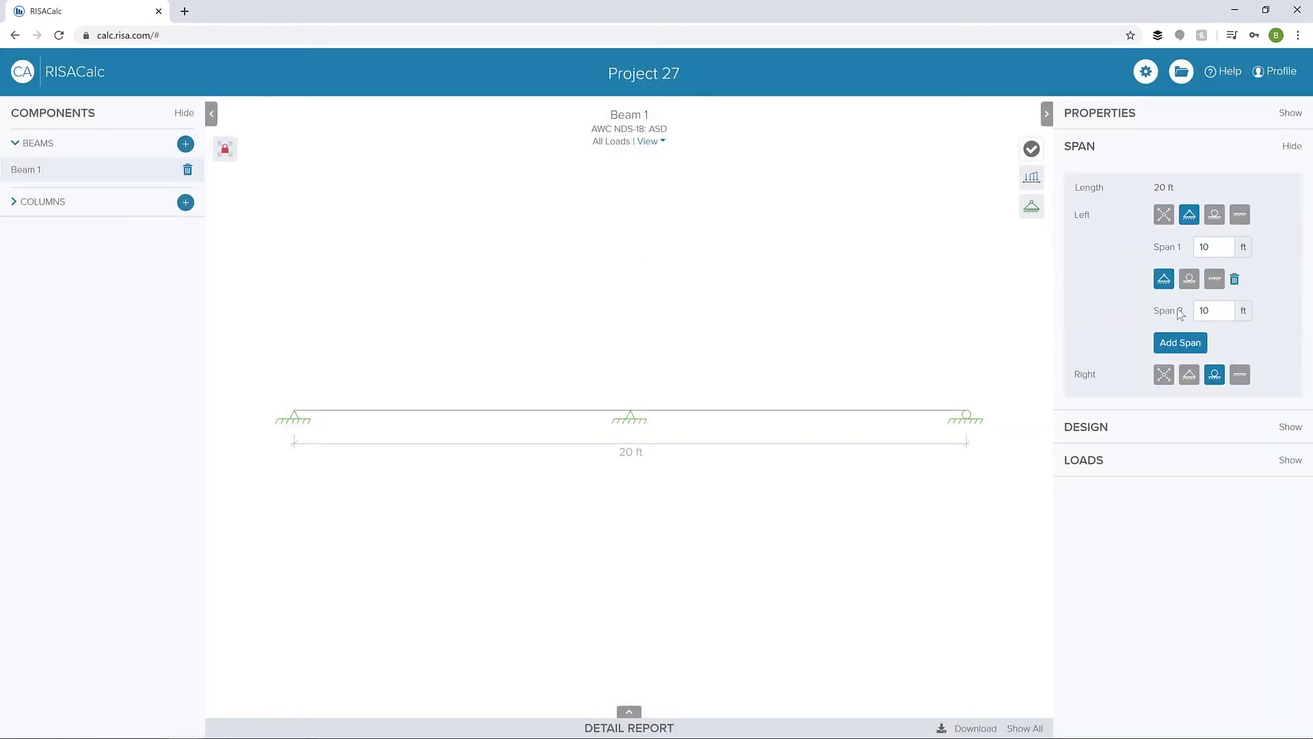
text(3)
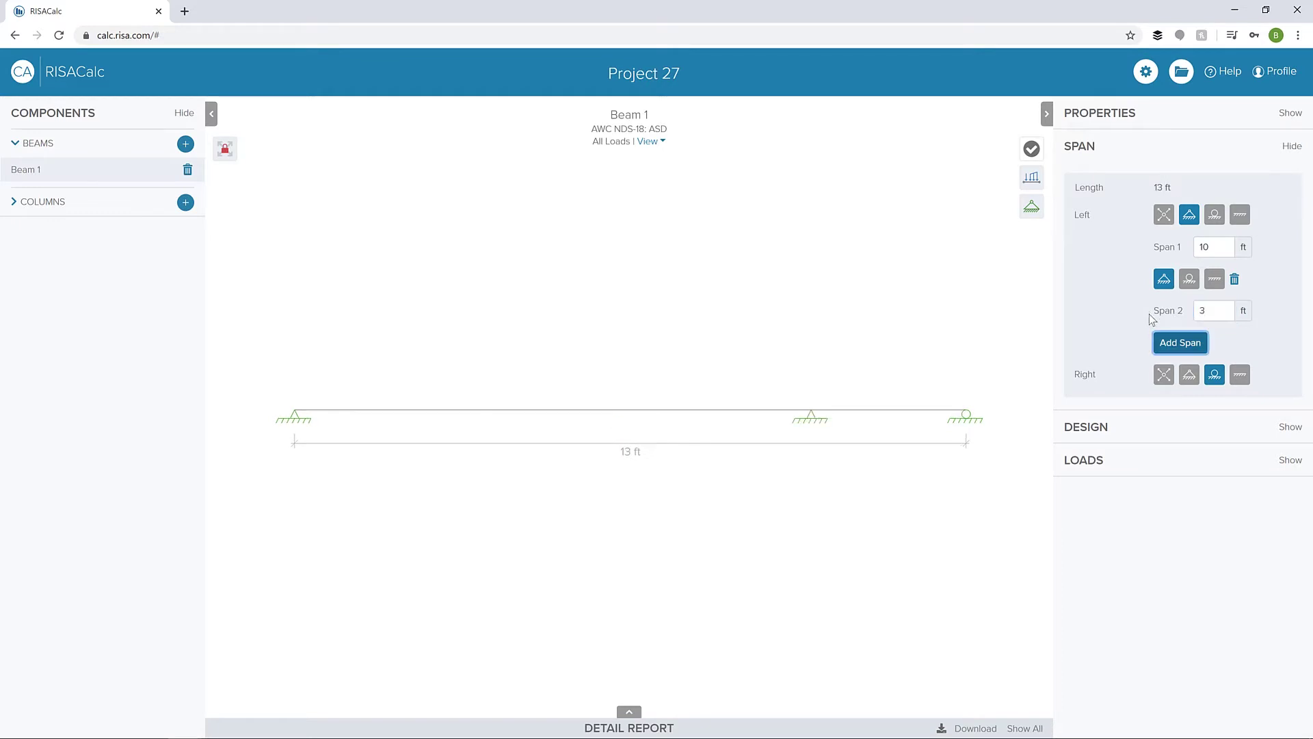
click(1163, 374)
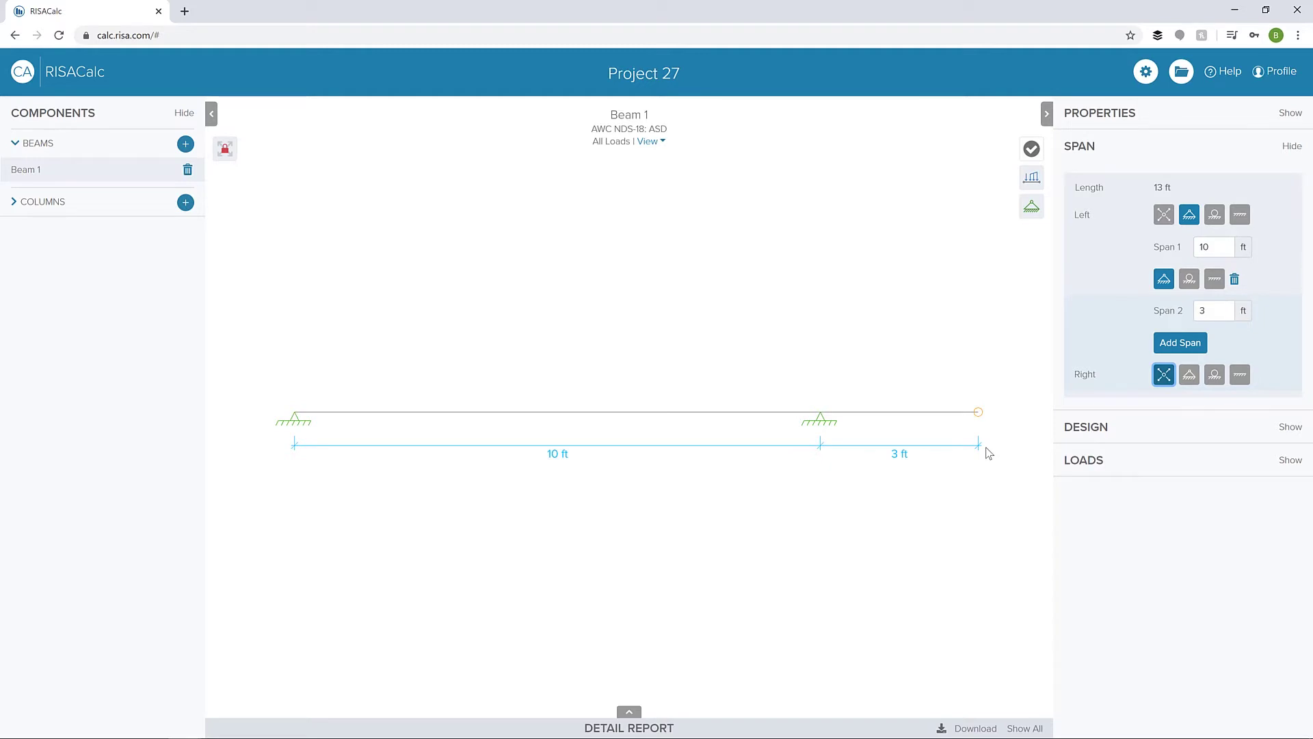
Set the beam's out-of-plane and top bracing to be at the supports
click(1116, 433)
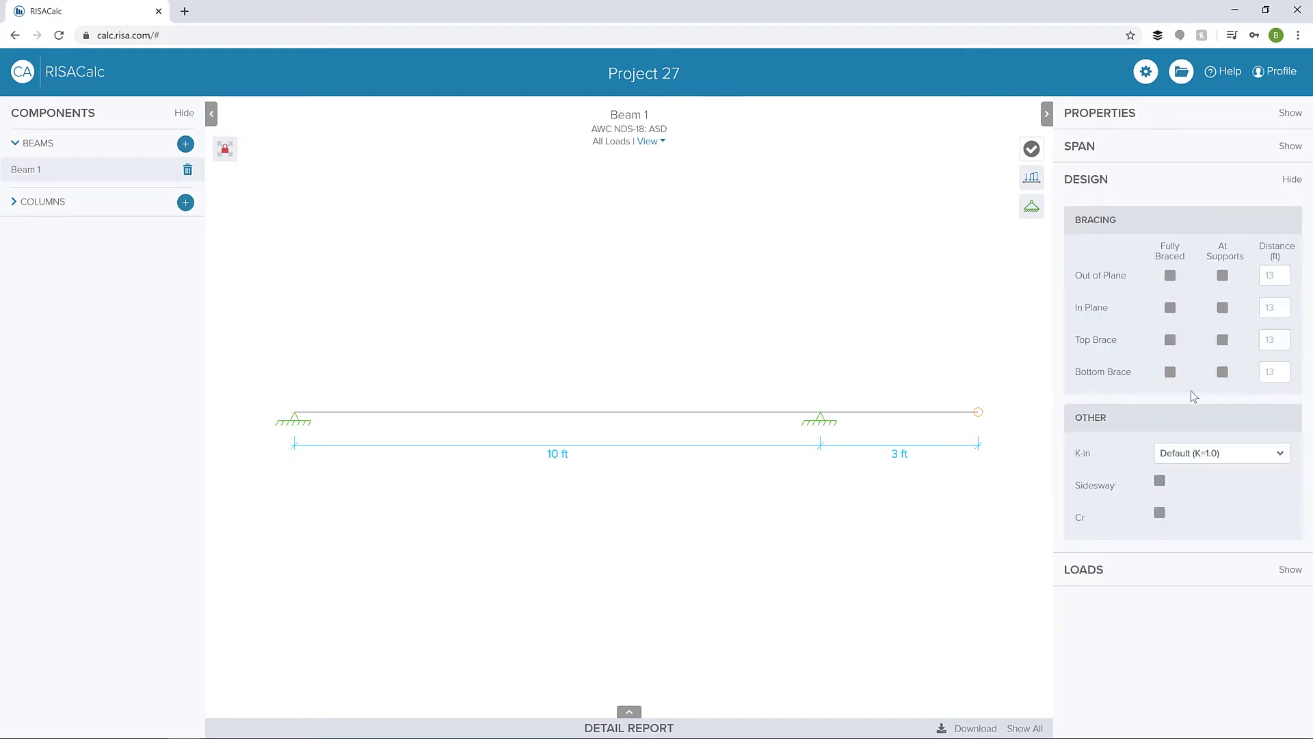
click(1223, 277)
click(1223, 342)
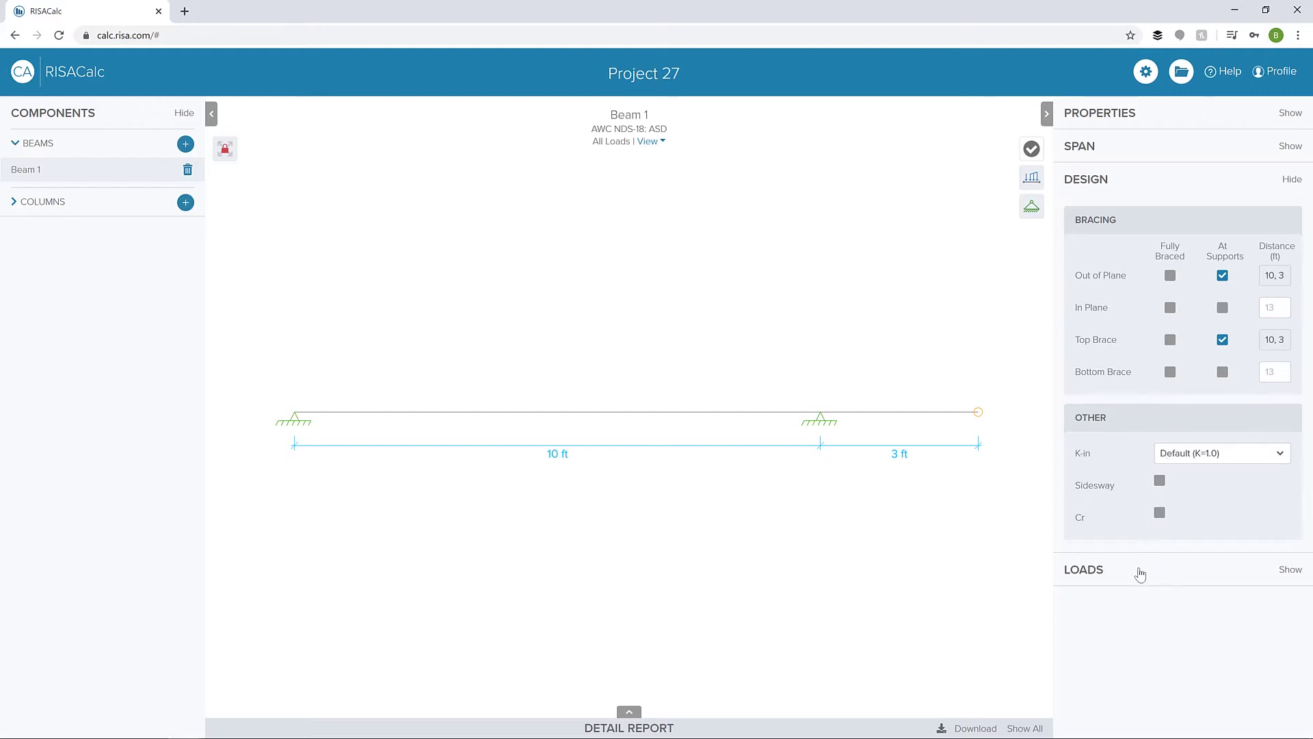
Add a downward dead point load of 0.25 k at 5 ft along the beam
click(1139, 571)
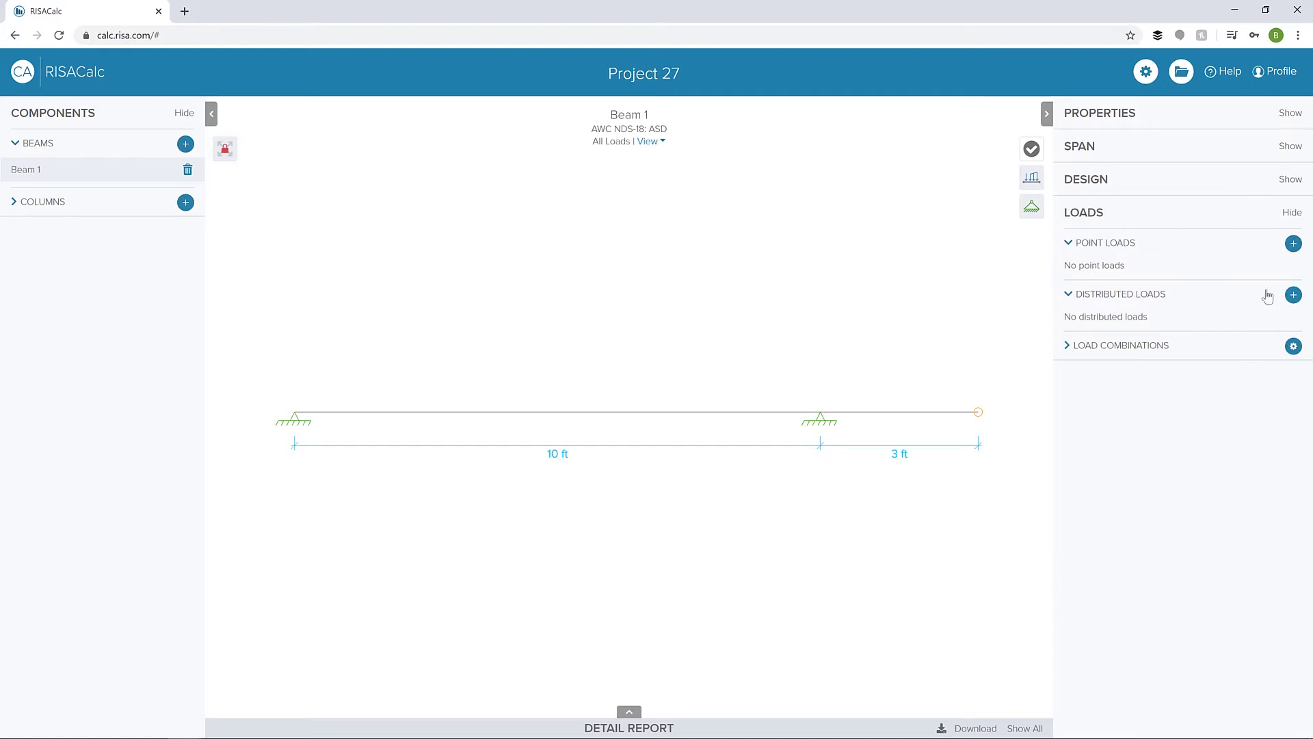
click(1293, 244)
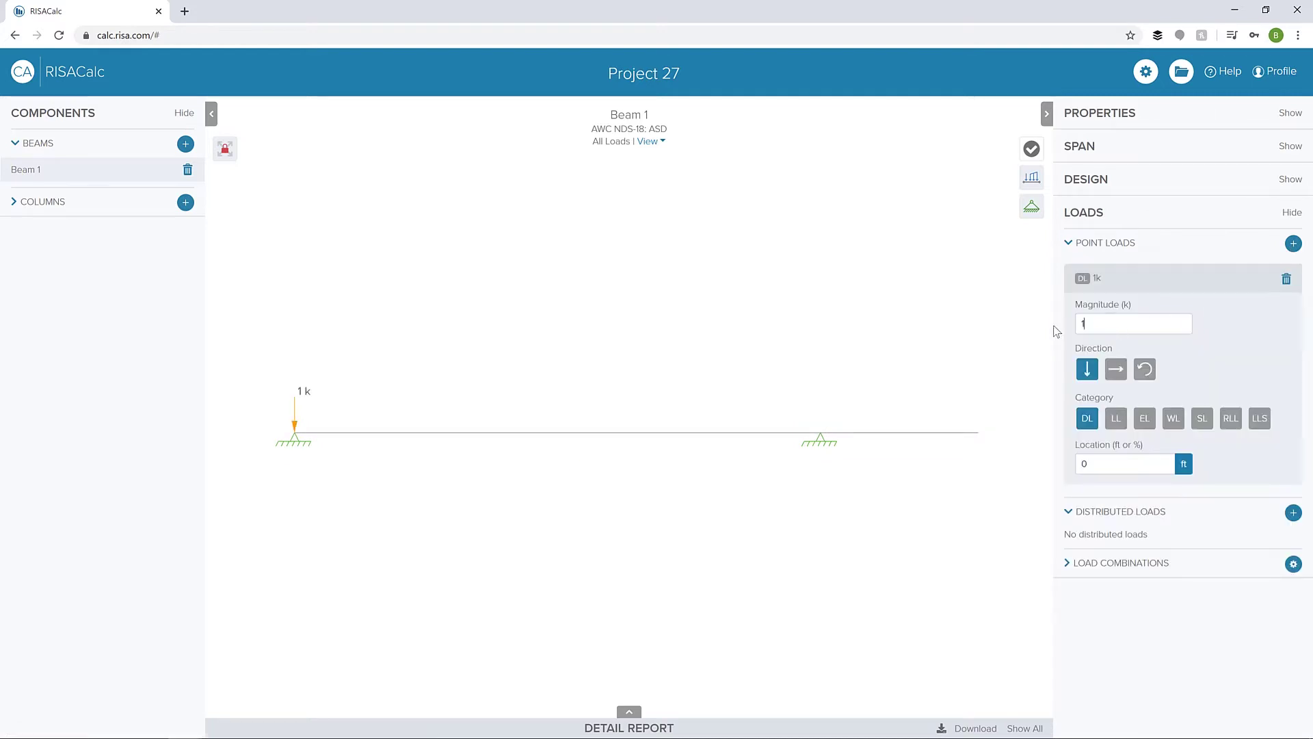
text(0.25)
click(1070, 338)
click(1127, 468)
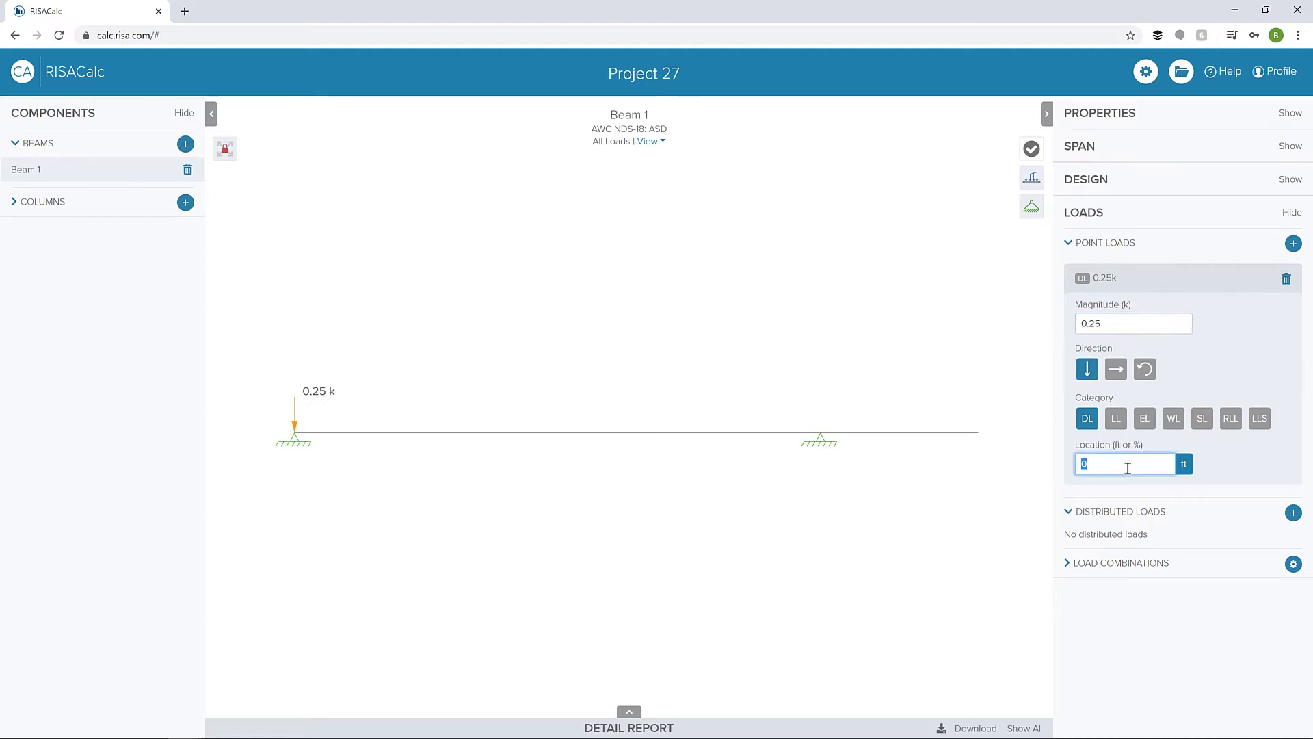
key(Tab)
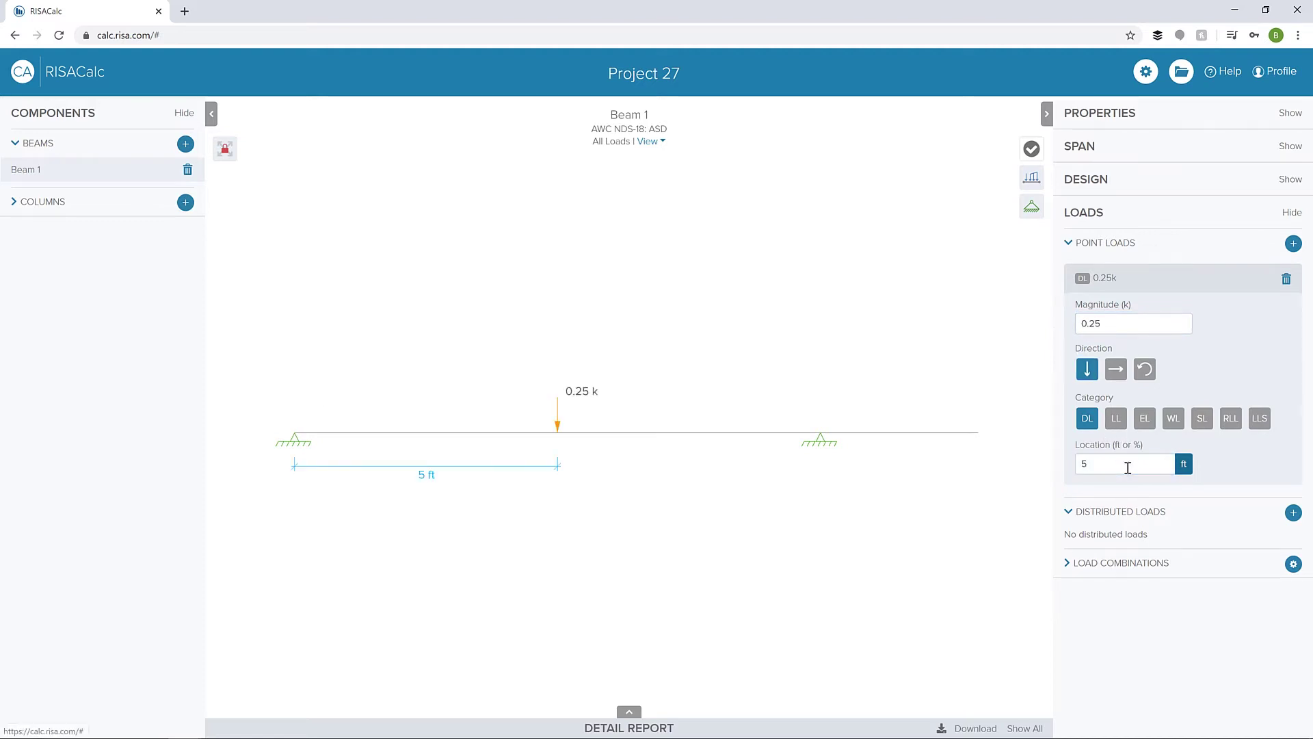
Add a 0.1 klf distributed live load over the whole beam, with its location given in feet from 0 to 13
click(1293, 513)
key(BackSpace)
text(.1)
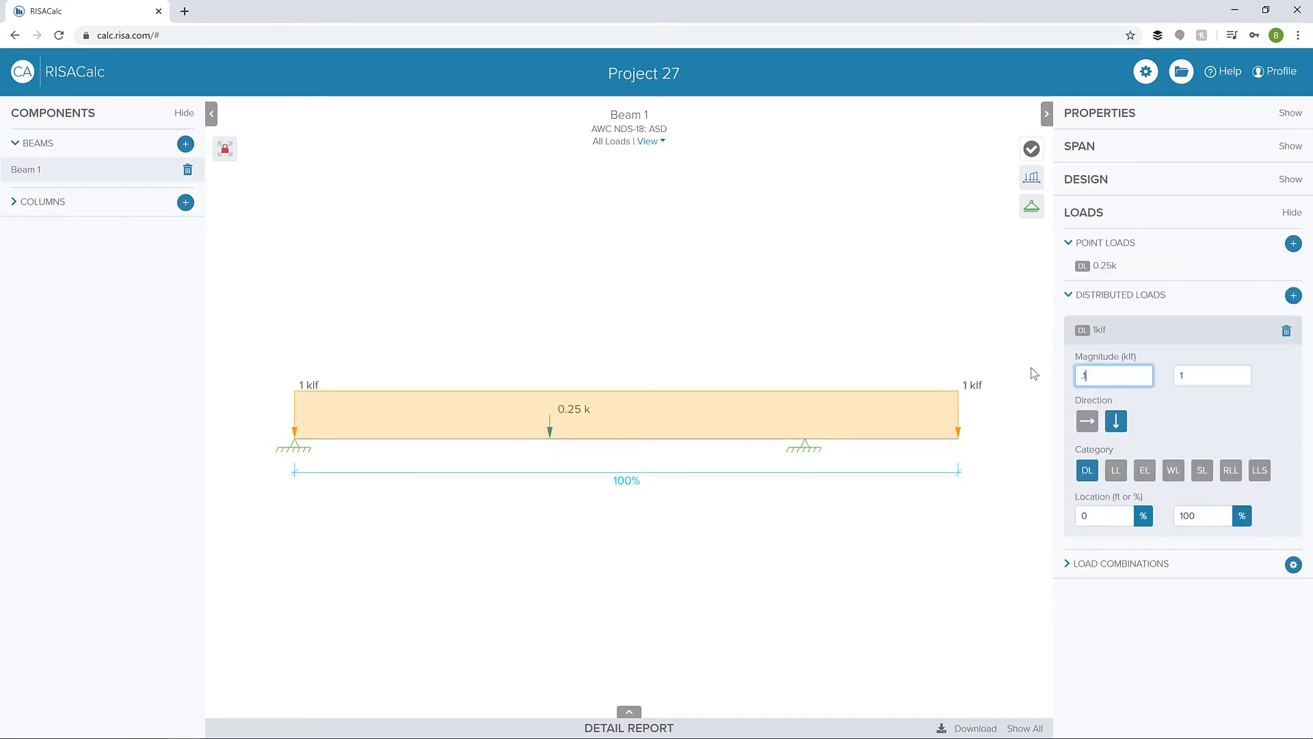
key(Tab)
text(.1)
key(Tab)
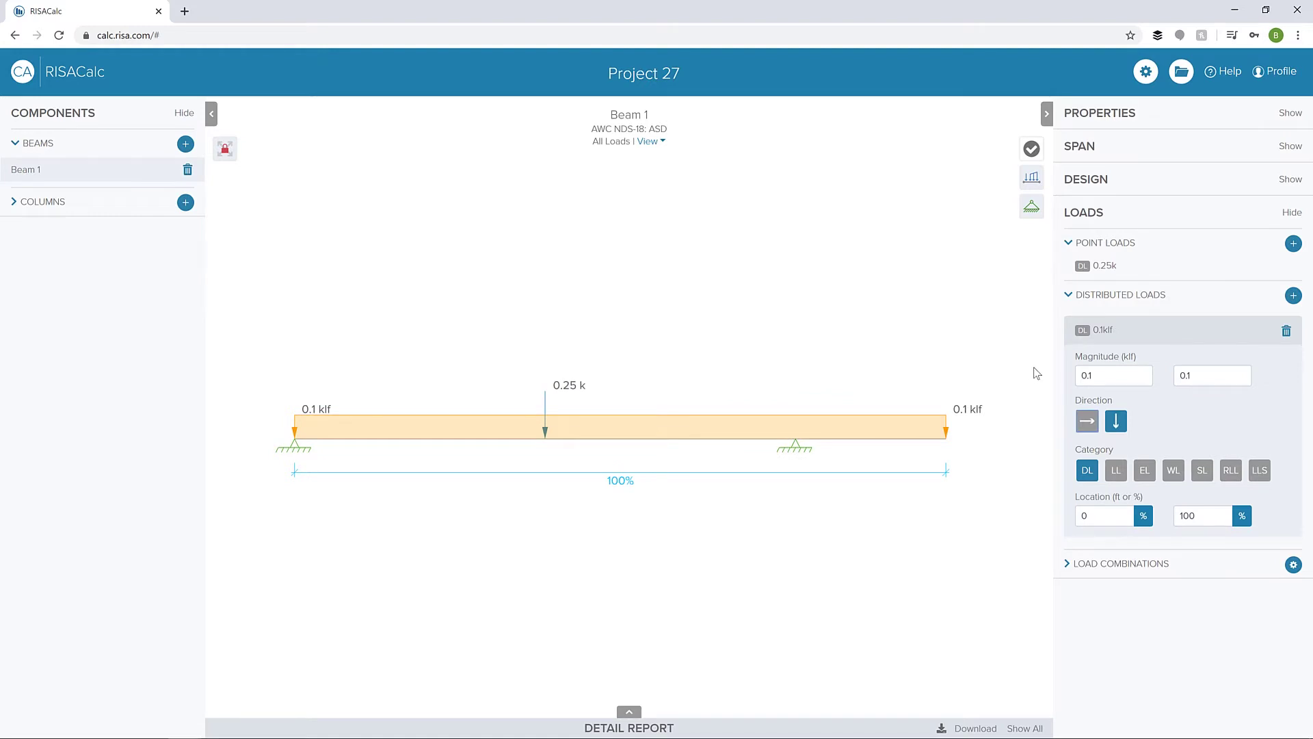
click(1115, 470)
click(1242, 515)
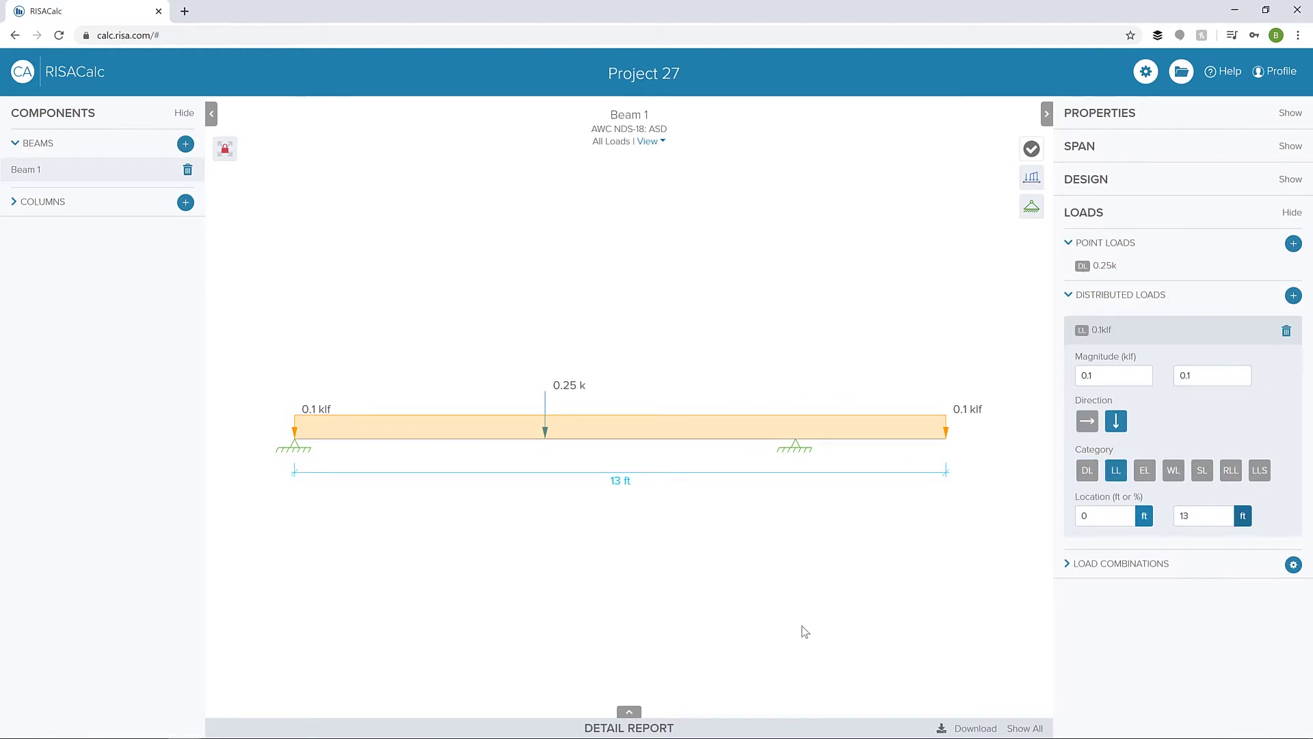
List the beam's load combinations and solve the beam for its code check
click(1146, 564)
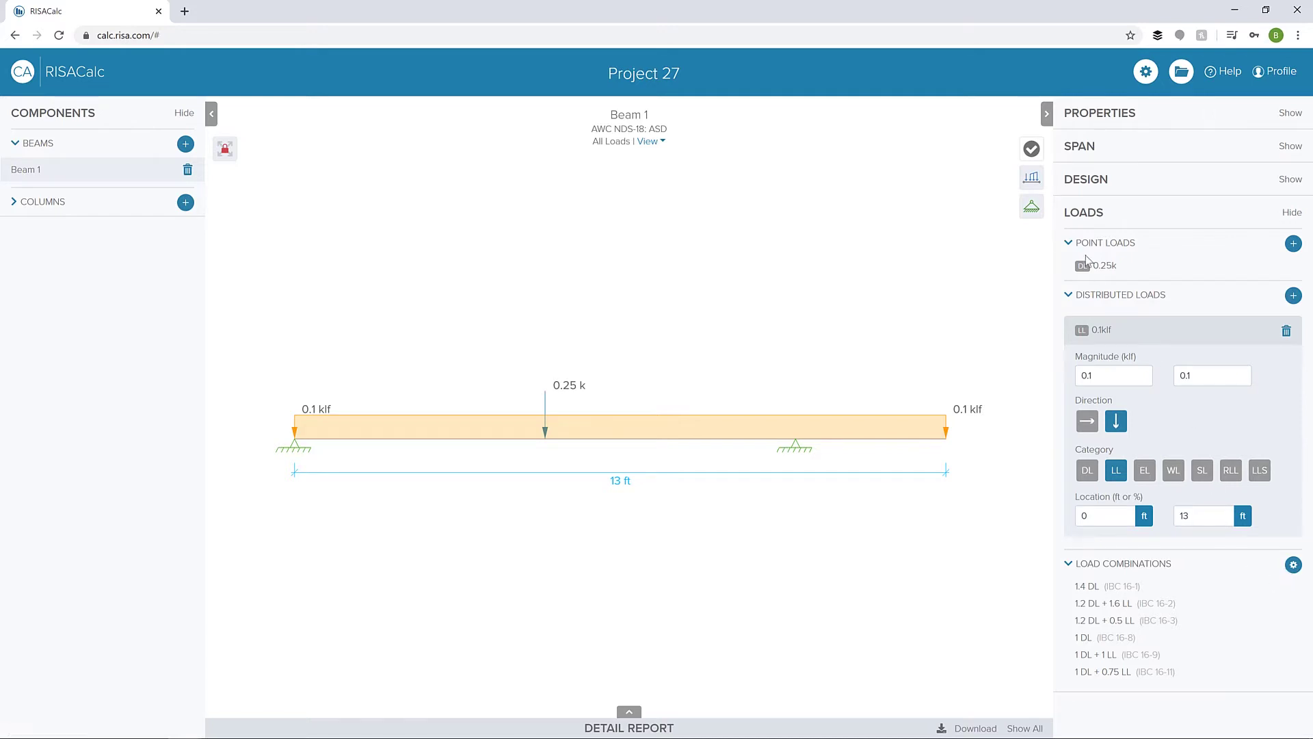
click(1033, 150)
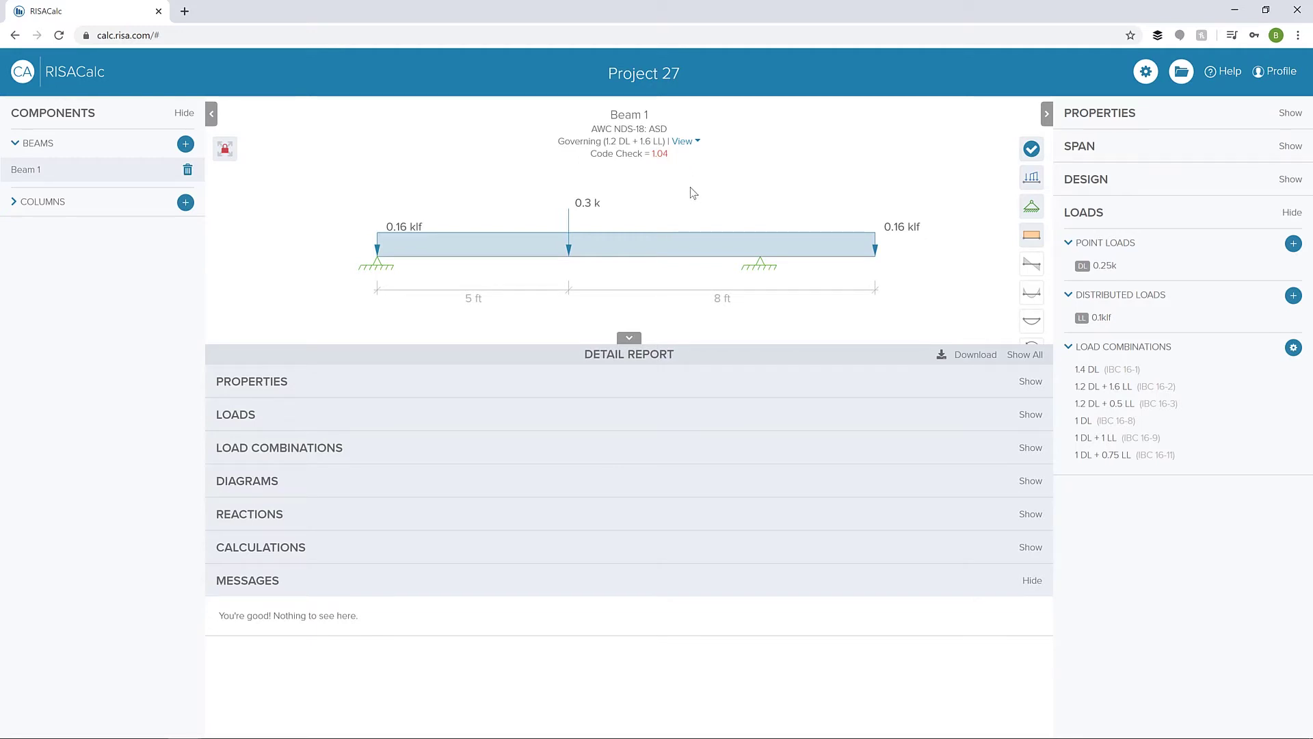
Reduce the point load's magnitude to 0.15 k and solve the beam again
click(568, 218)
double_click(1092, 326)
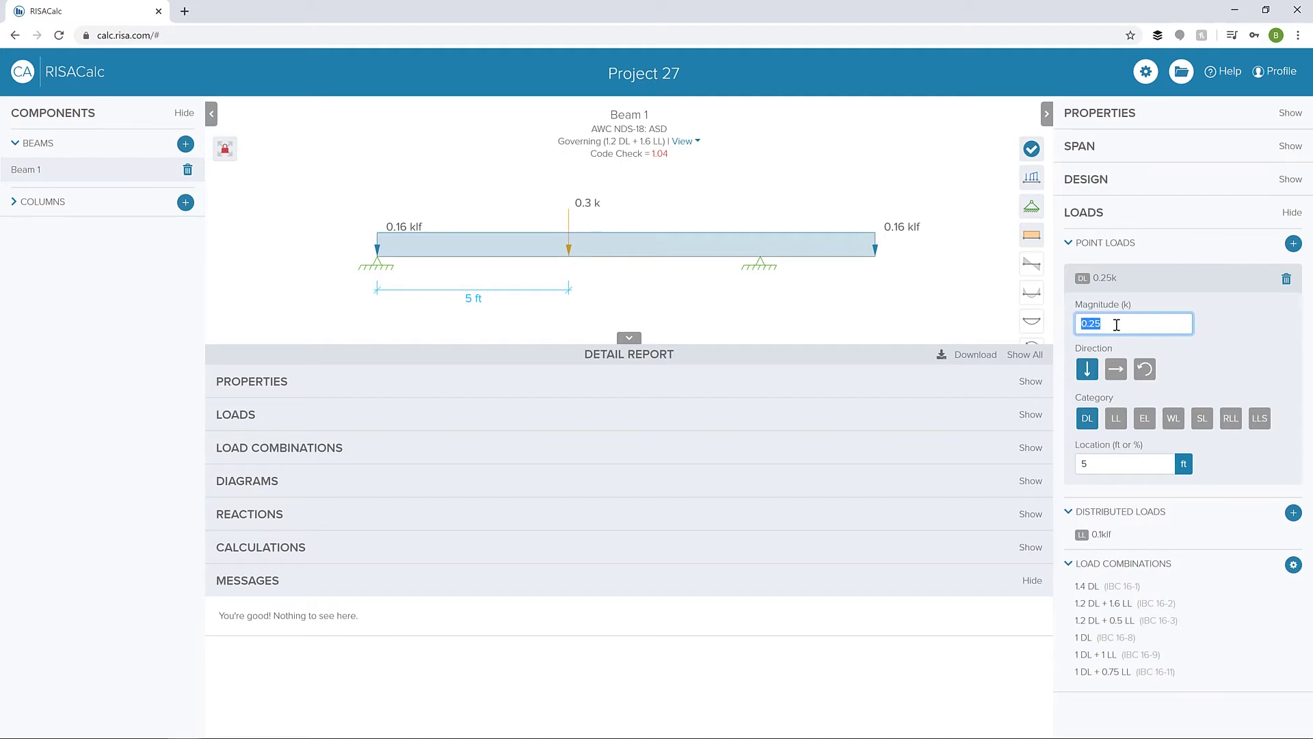
key(BackSpace)
key(Return)
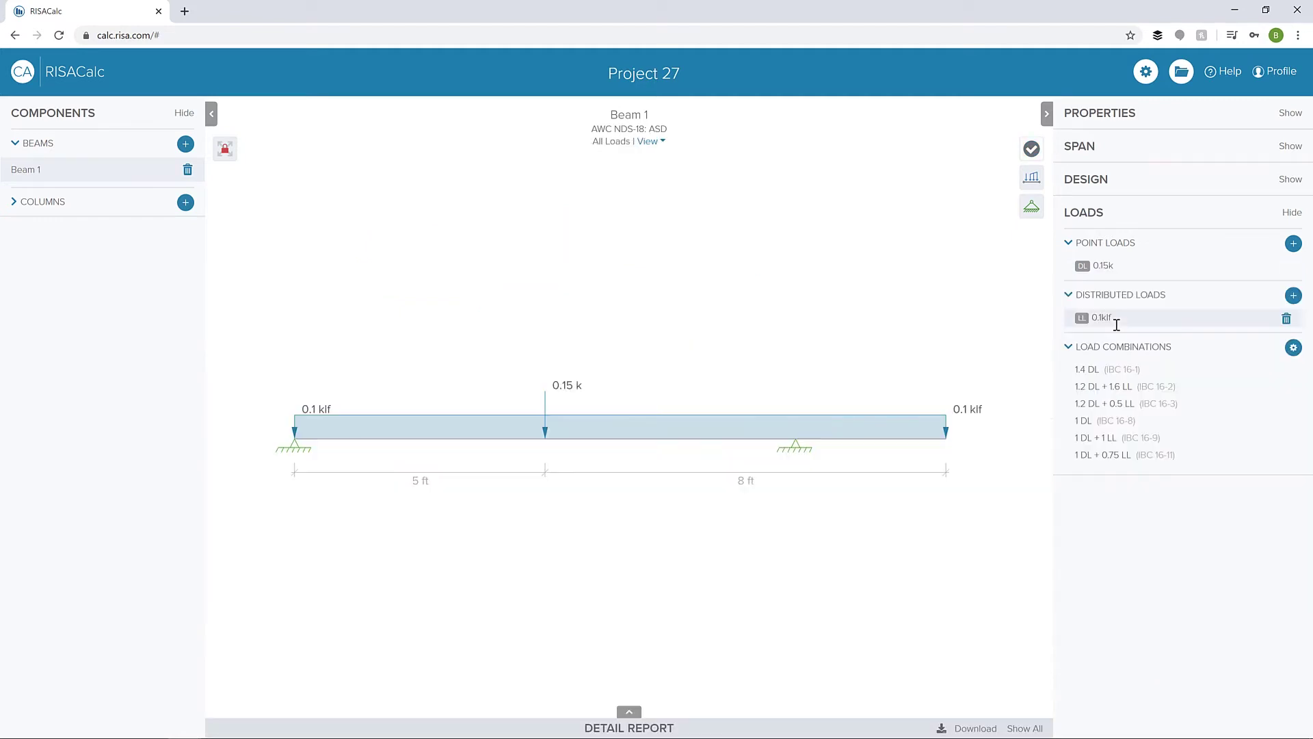
click(1031, 148)
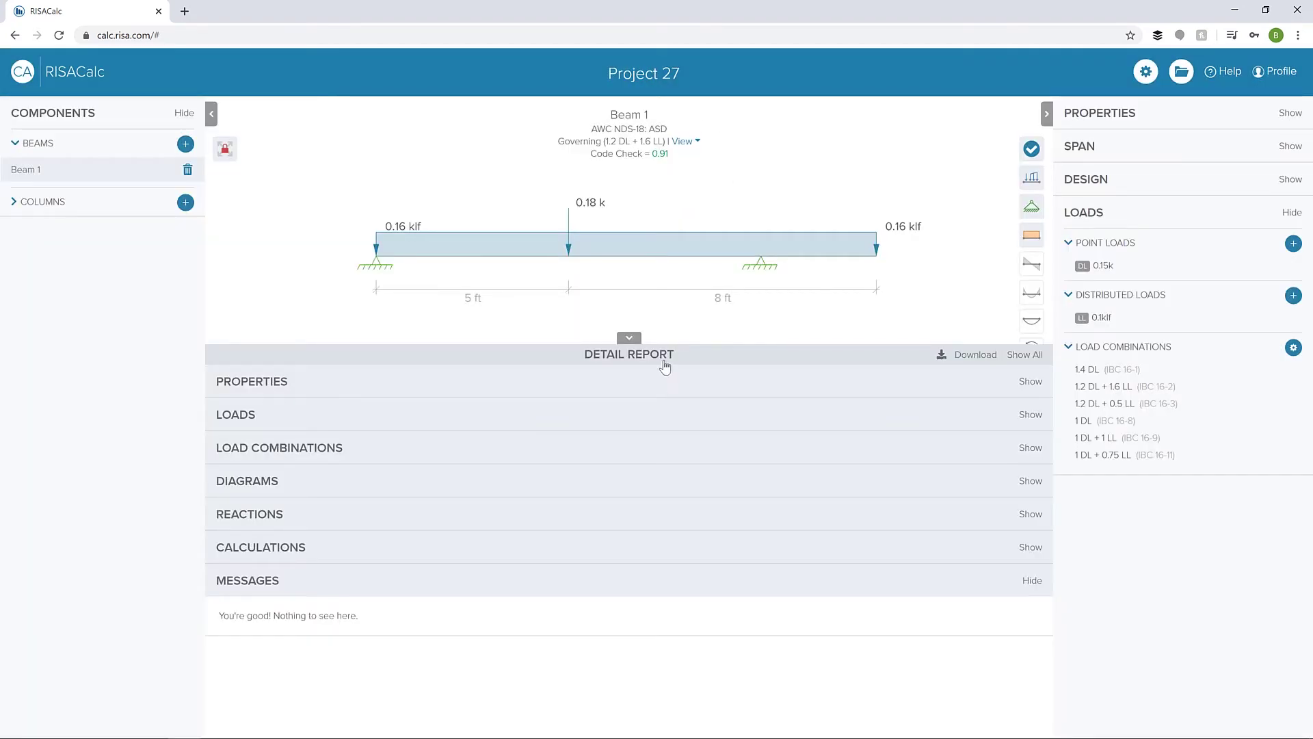
Collapse the detail report and view the beam's shear, moment and deflection diagrams plus its support reactions
click(629, 339)
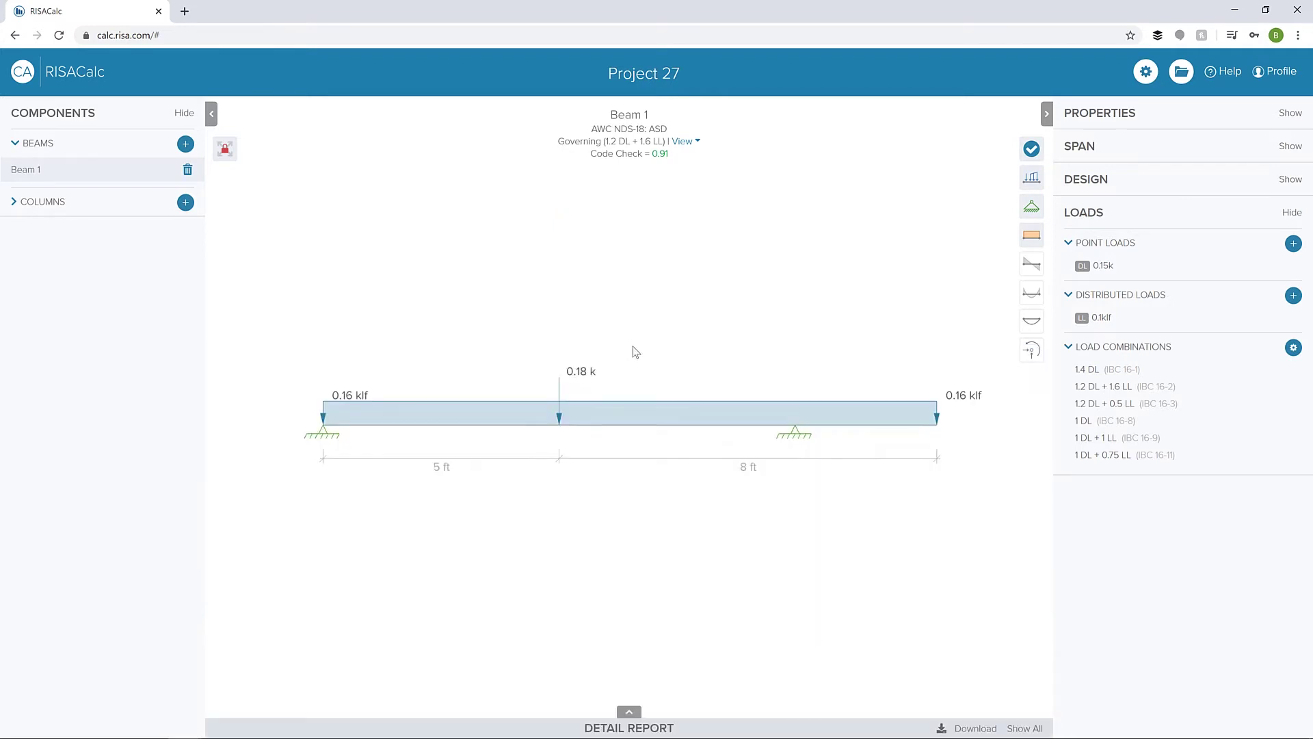
click(1038, 266)
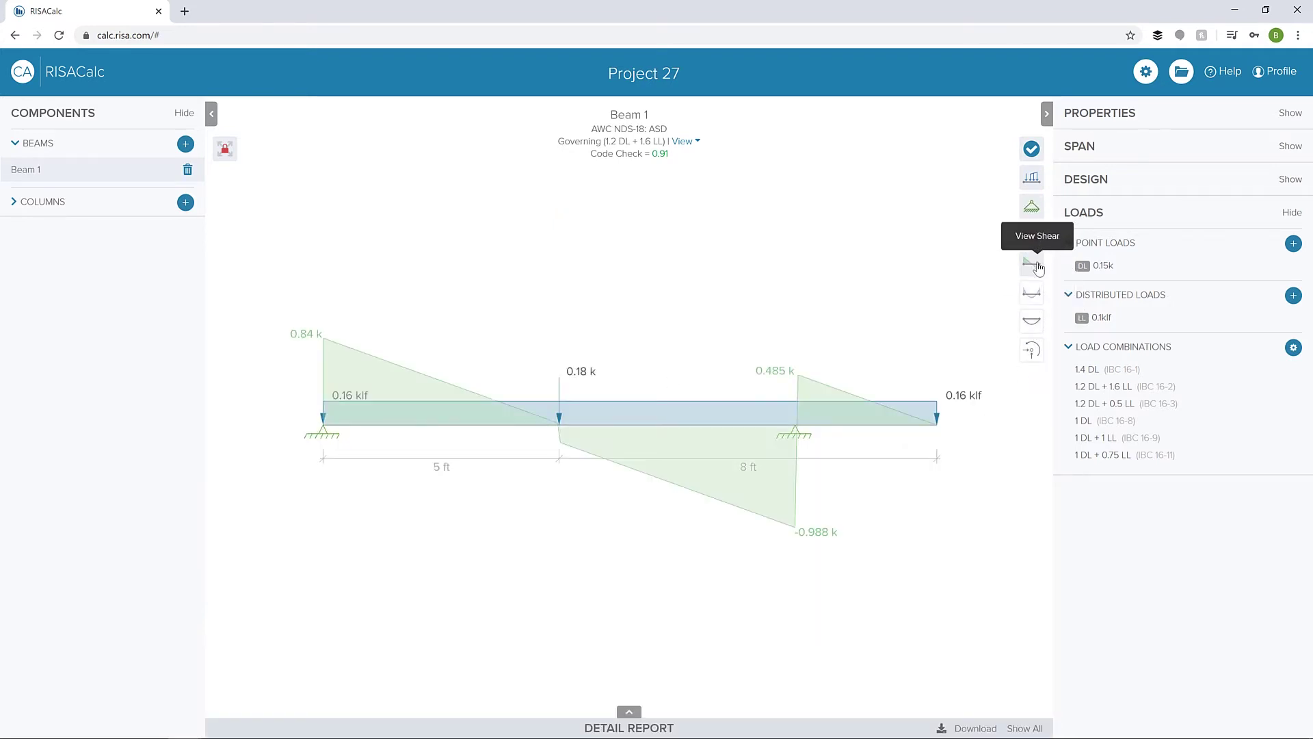
click(1032, 300)
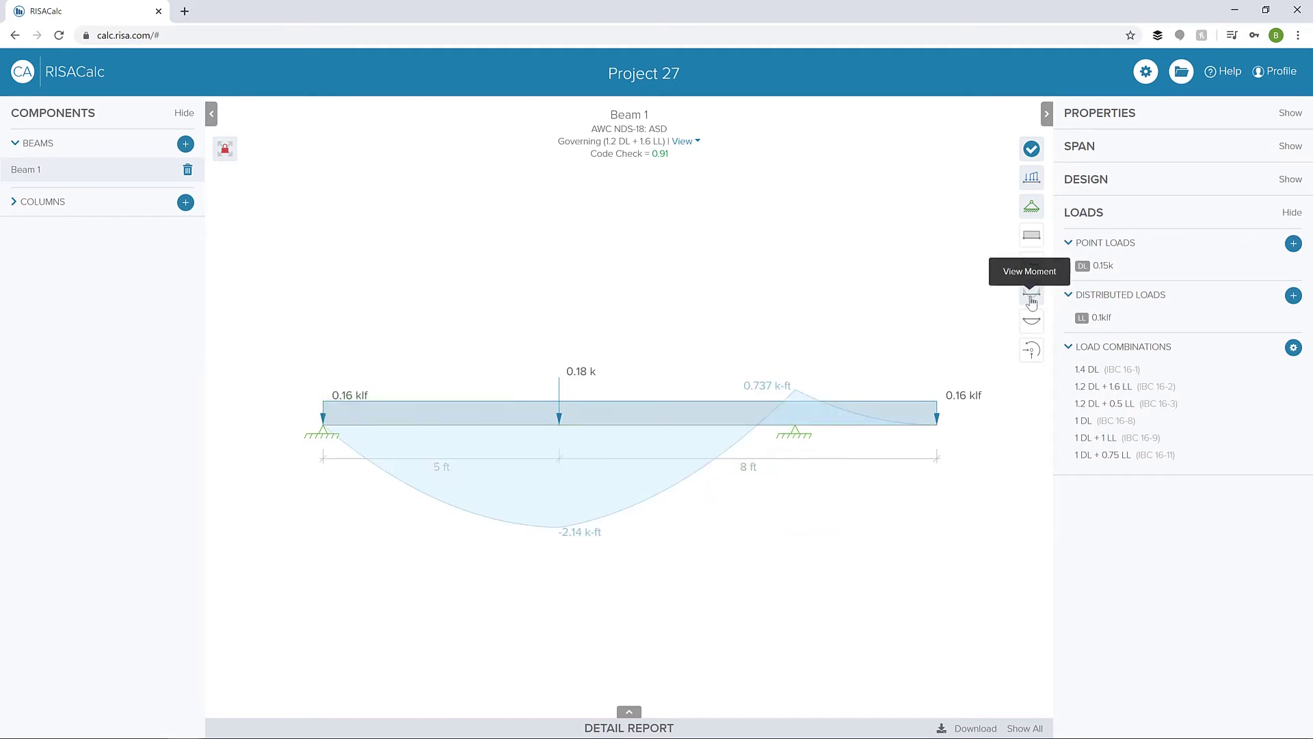
click(1031, 320)
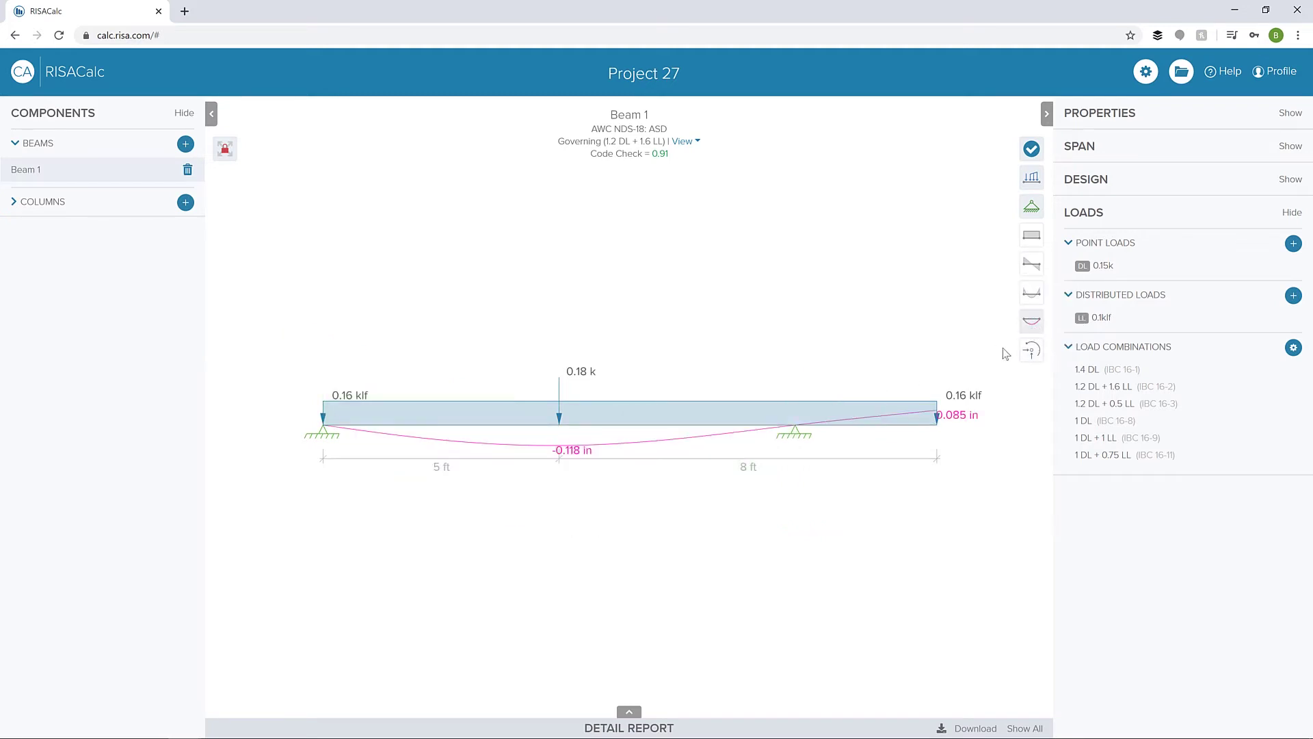
click(1025, 352)
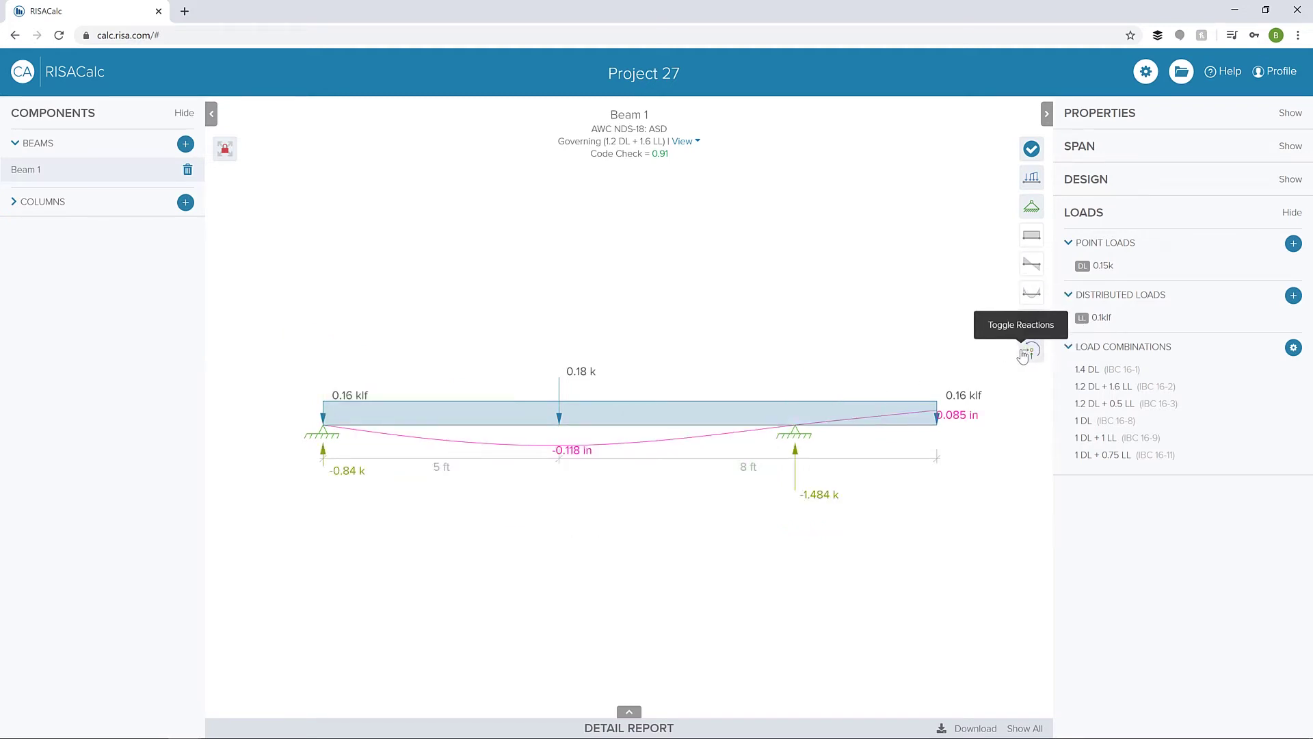
Examine the diagrams and the code check calculations in the detail report
click(628, 712)
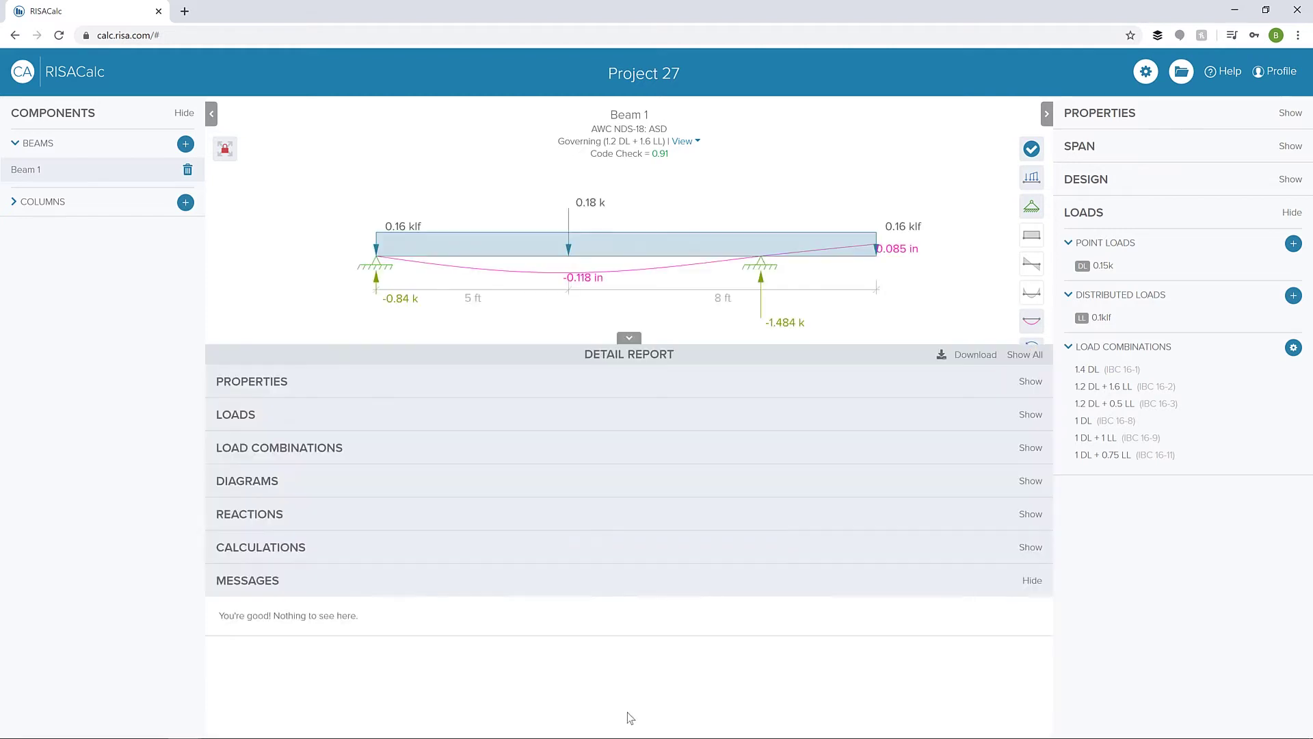
click(604, 481)
scroll(688, 507, down, 3)
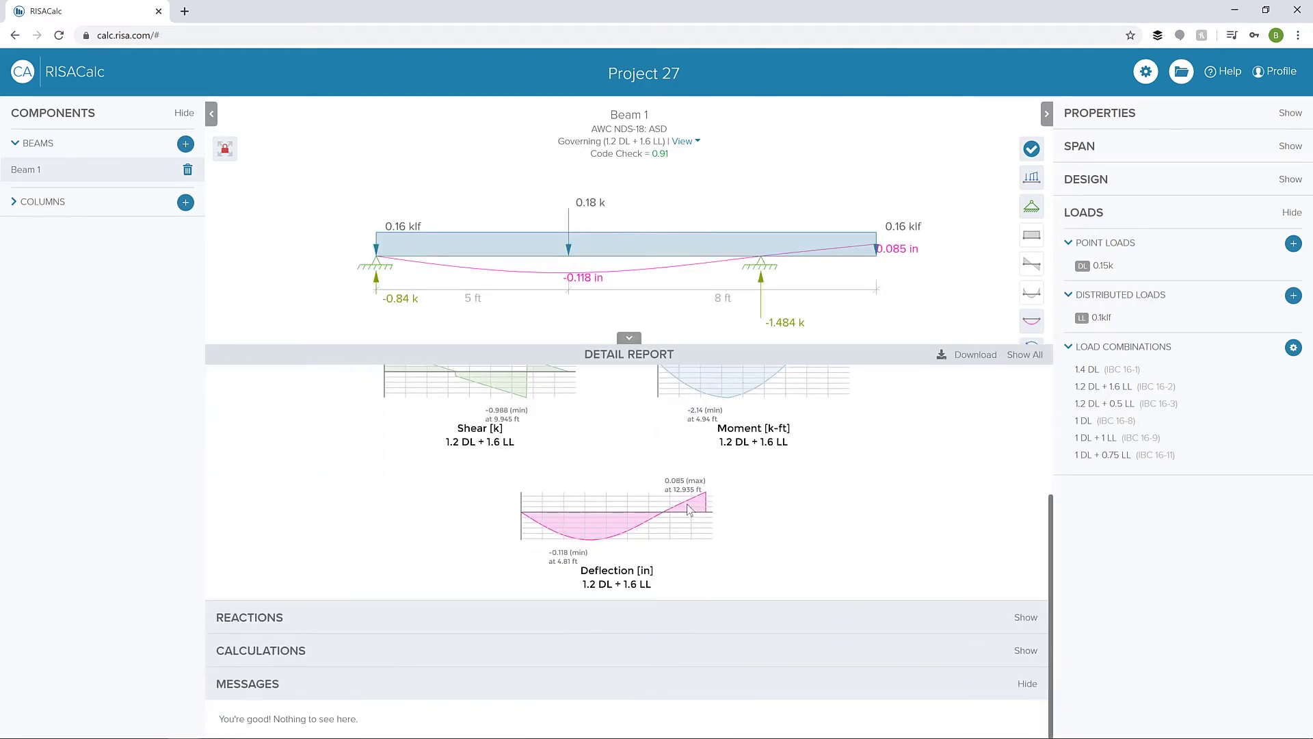
click(641, 658)
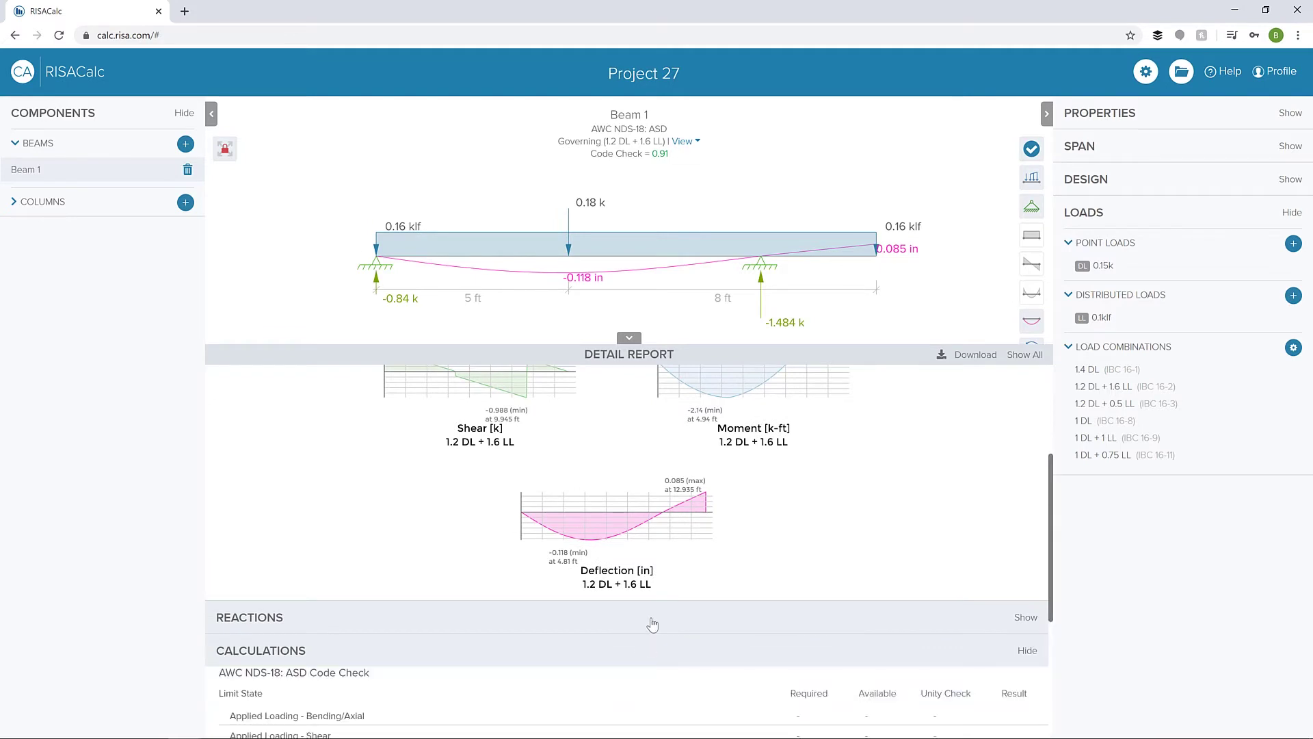
scroll(649, 623, down, 4)
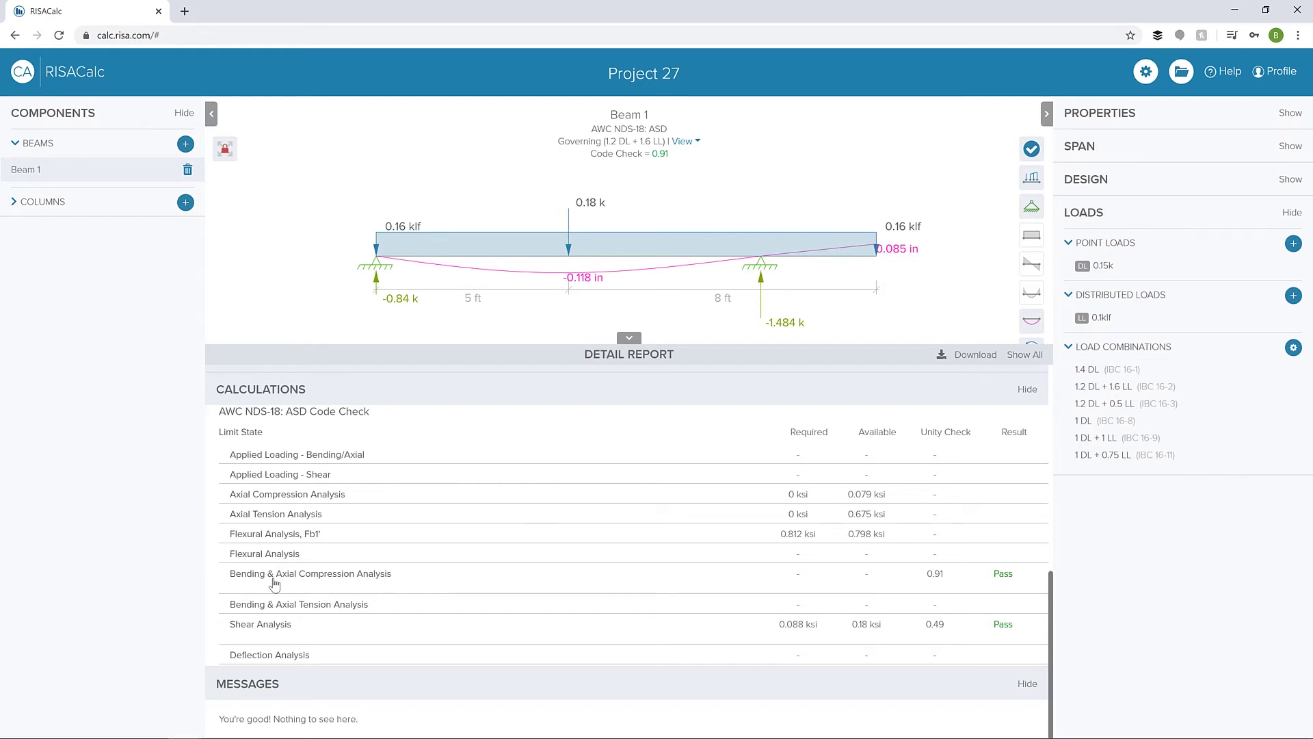
Examine the bending and axial compression analysis equations in the beam's code check calculations, and collapse the detail report
click(275, 583)
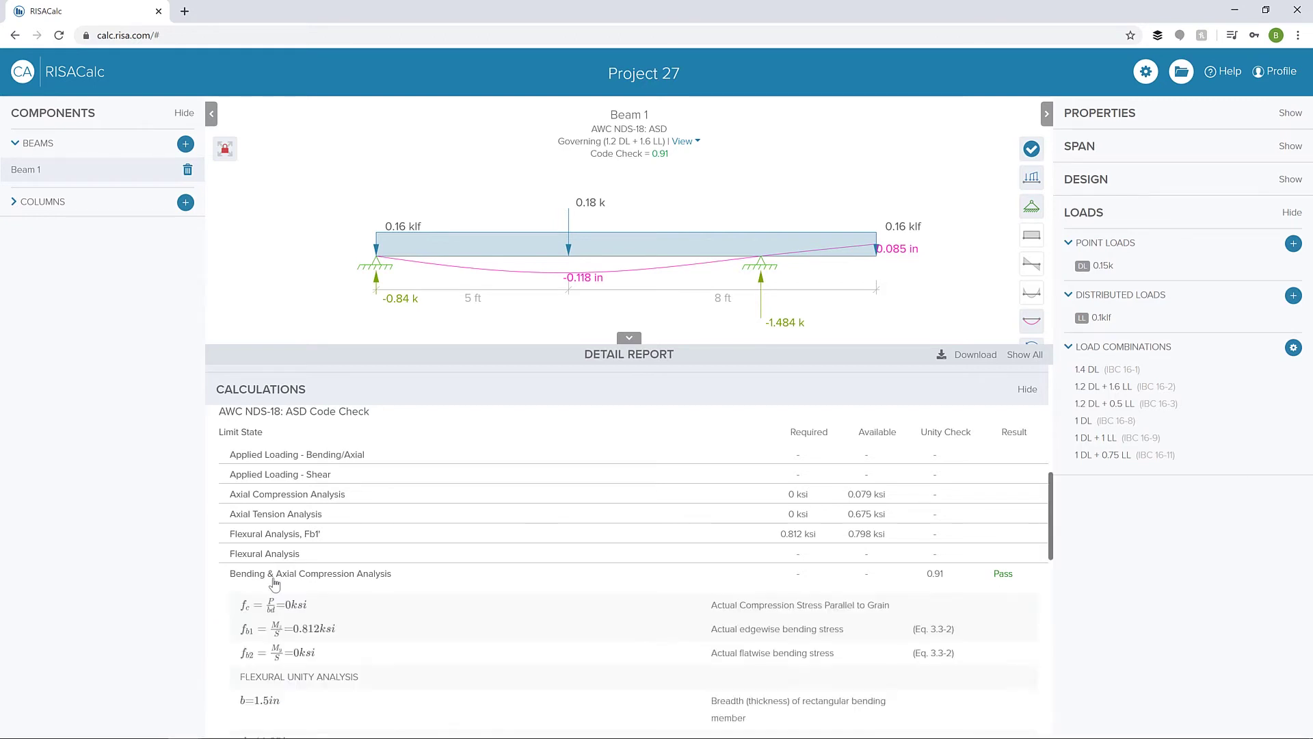
scroll(274, 582, down, 2)
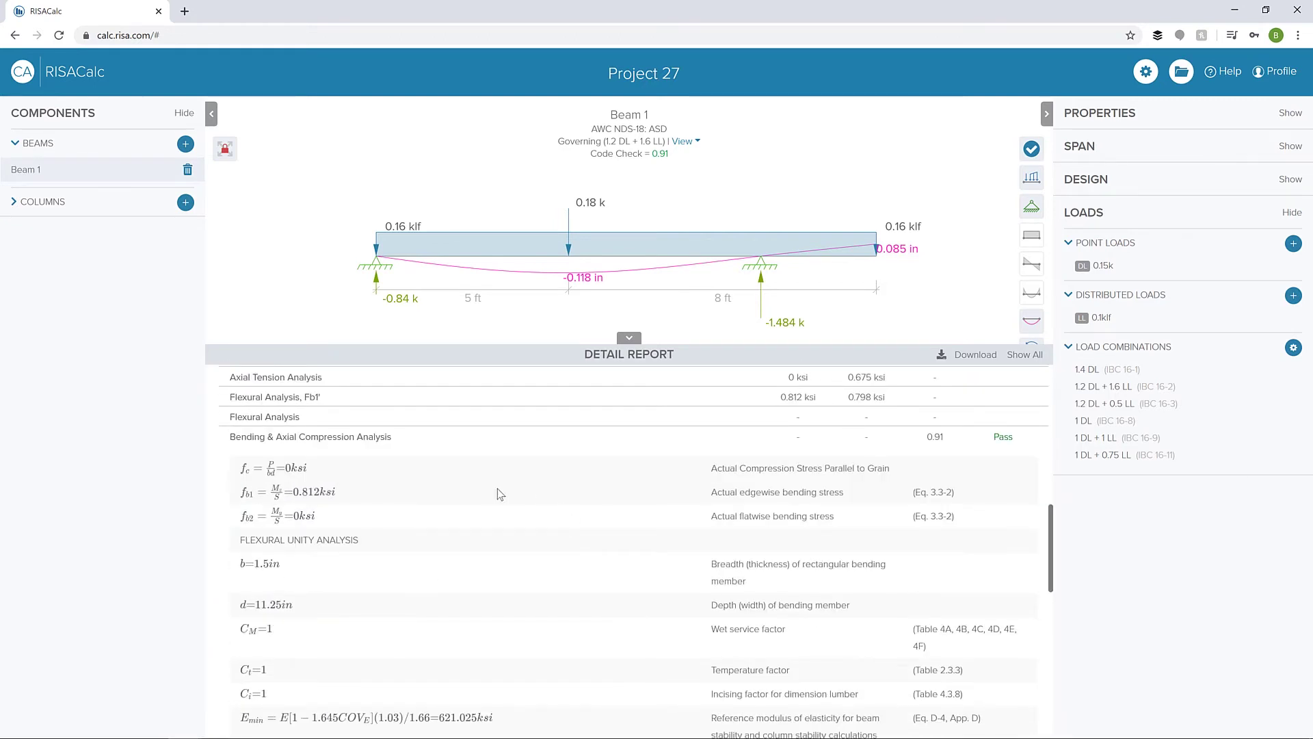
scroll(509, 503, down, 1)
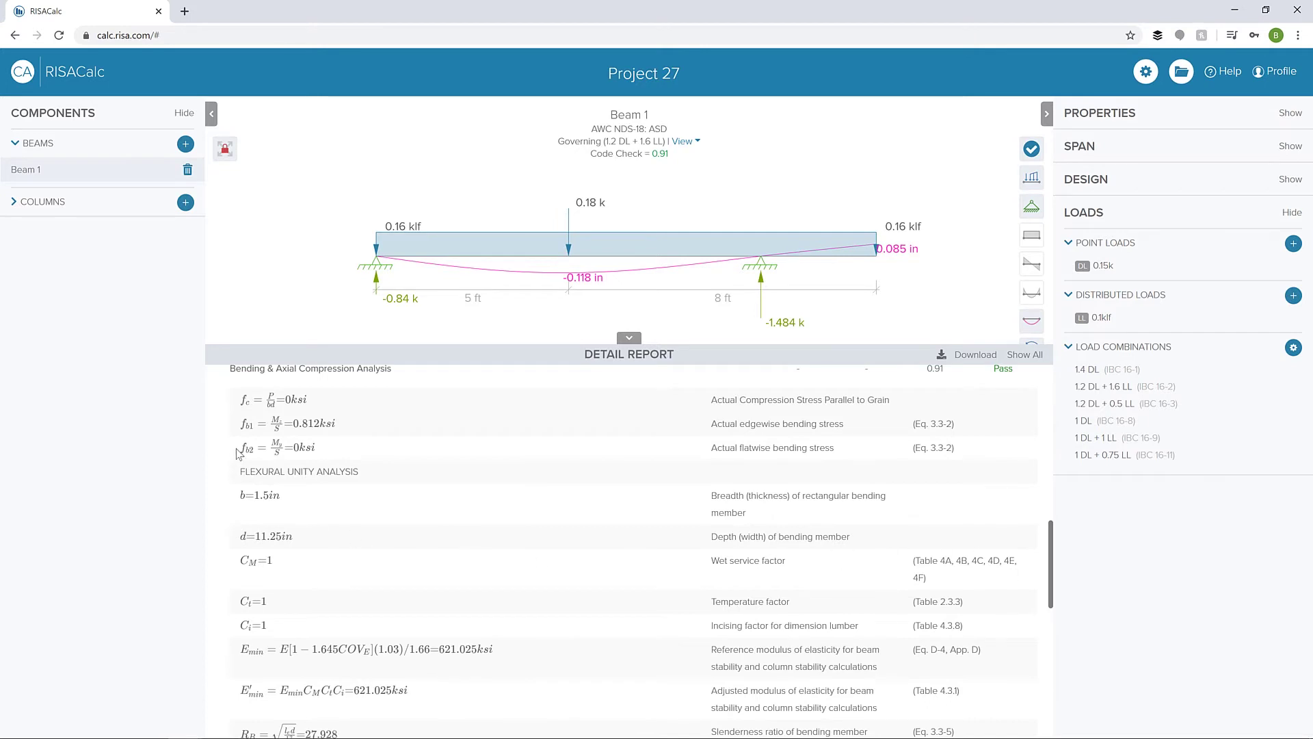
scroll(375, 649, down, 1)
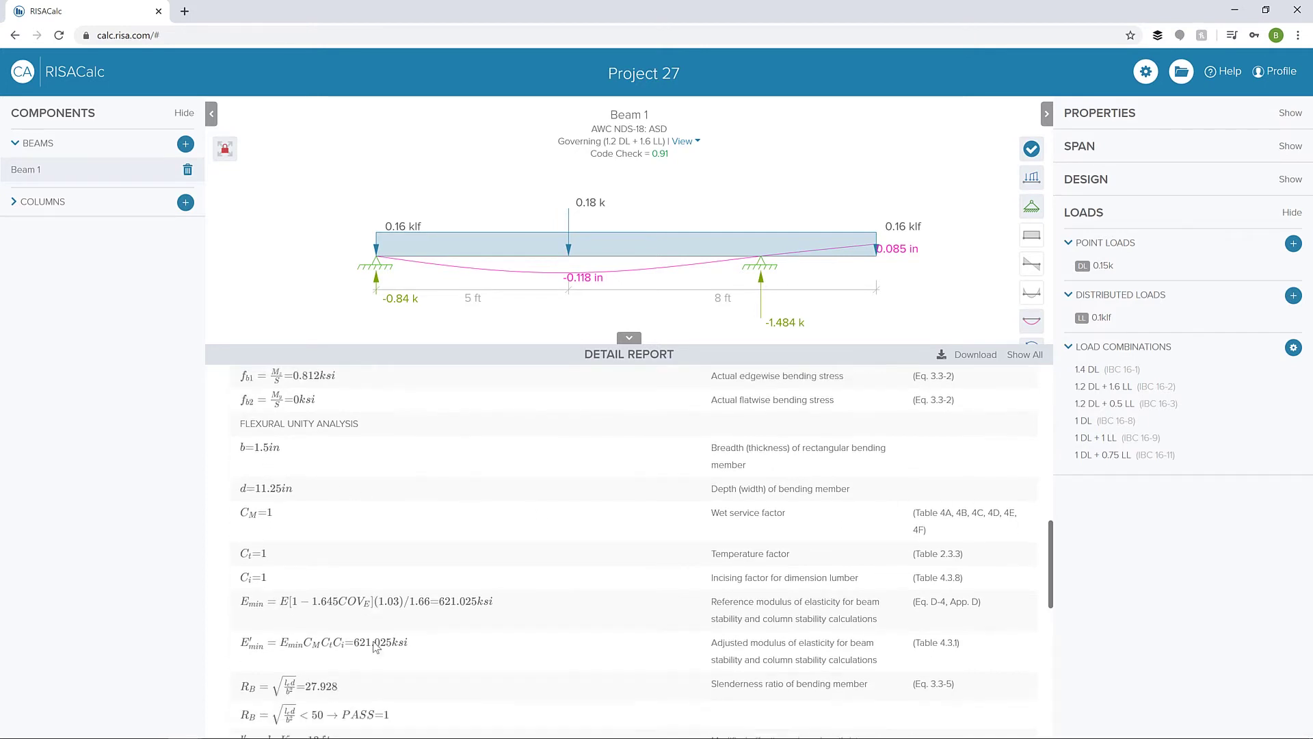
scroll(566, 583, down, 1)
scroll(566, 583, down, 3)
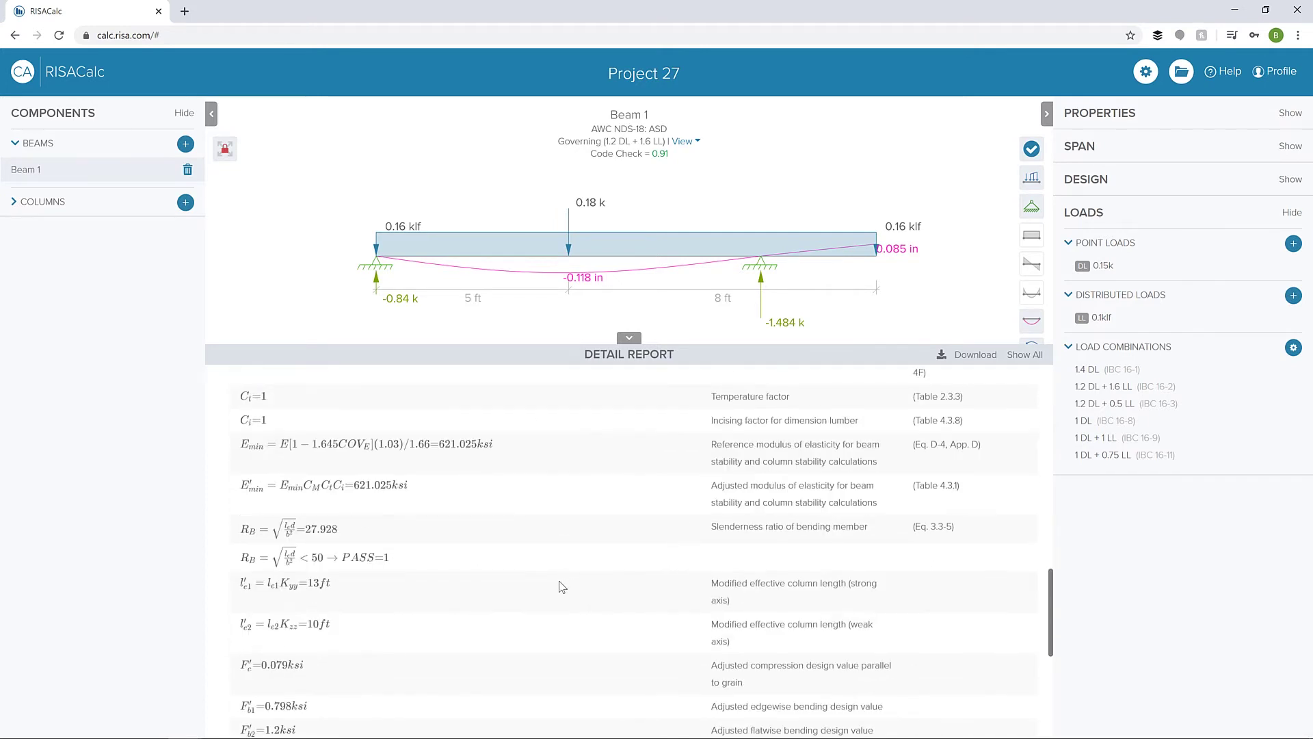
scroll(556, 567, down, 1)
scroll(557, 573, down, 1)
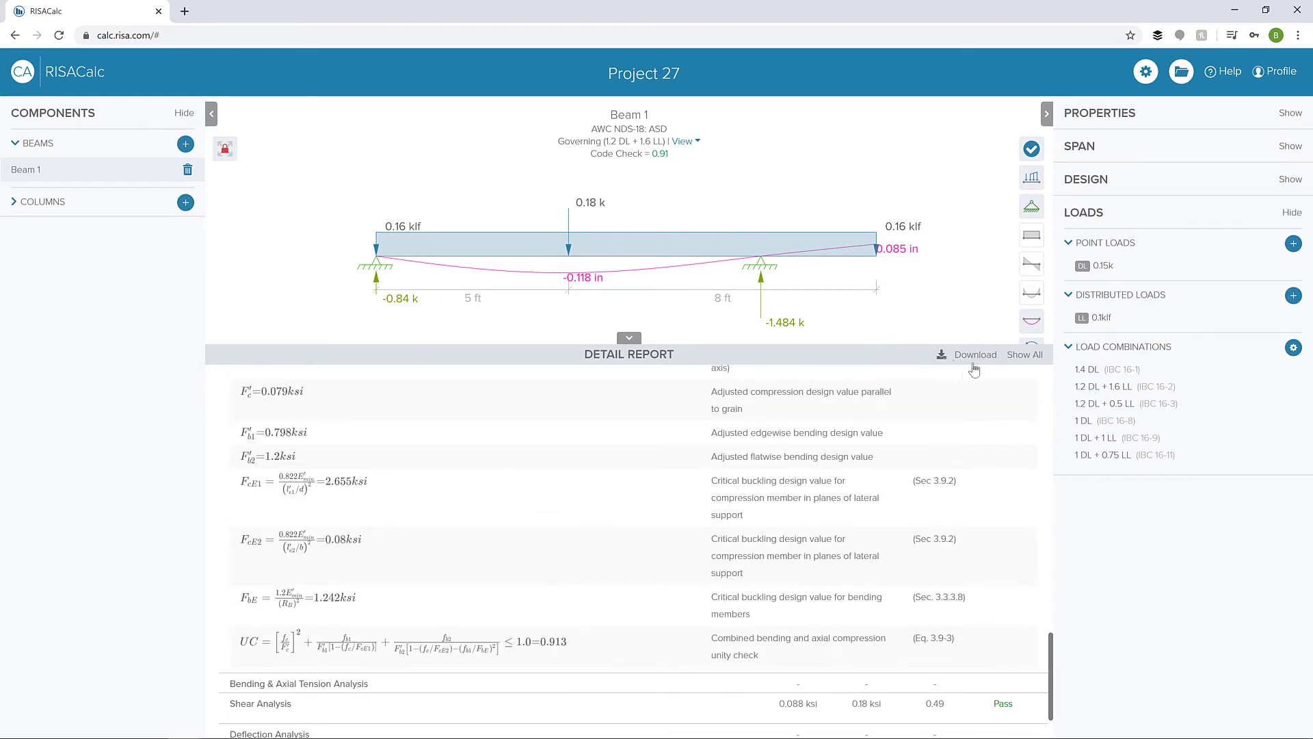
click(622, 338)
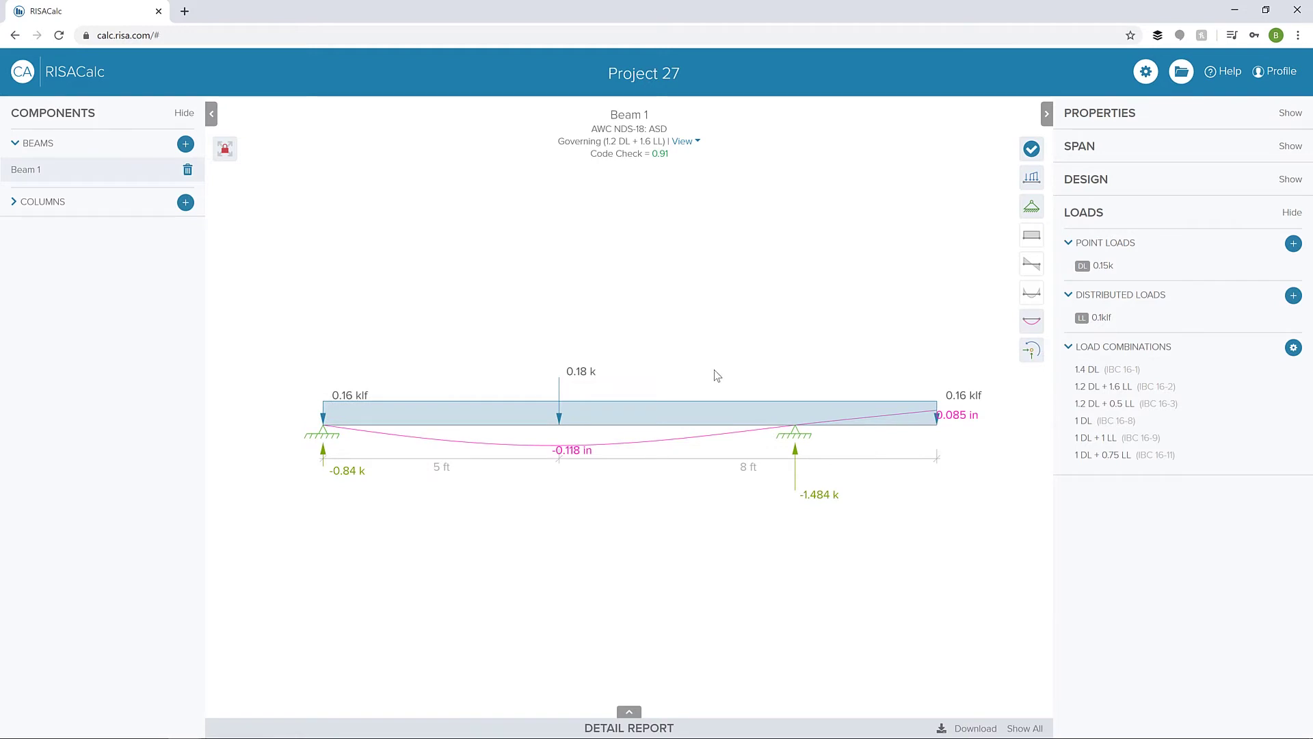
Add a new column and make it a solid sawn wood member with the nominal 6X6 shape
click(186, 207)
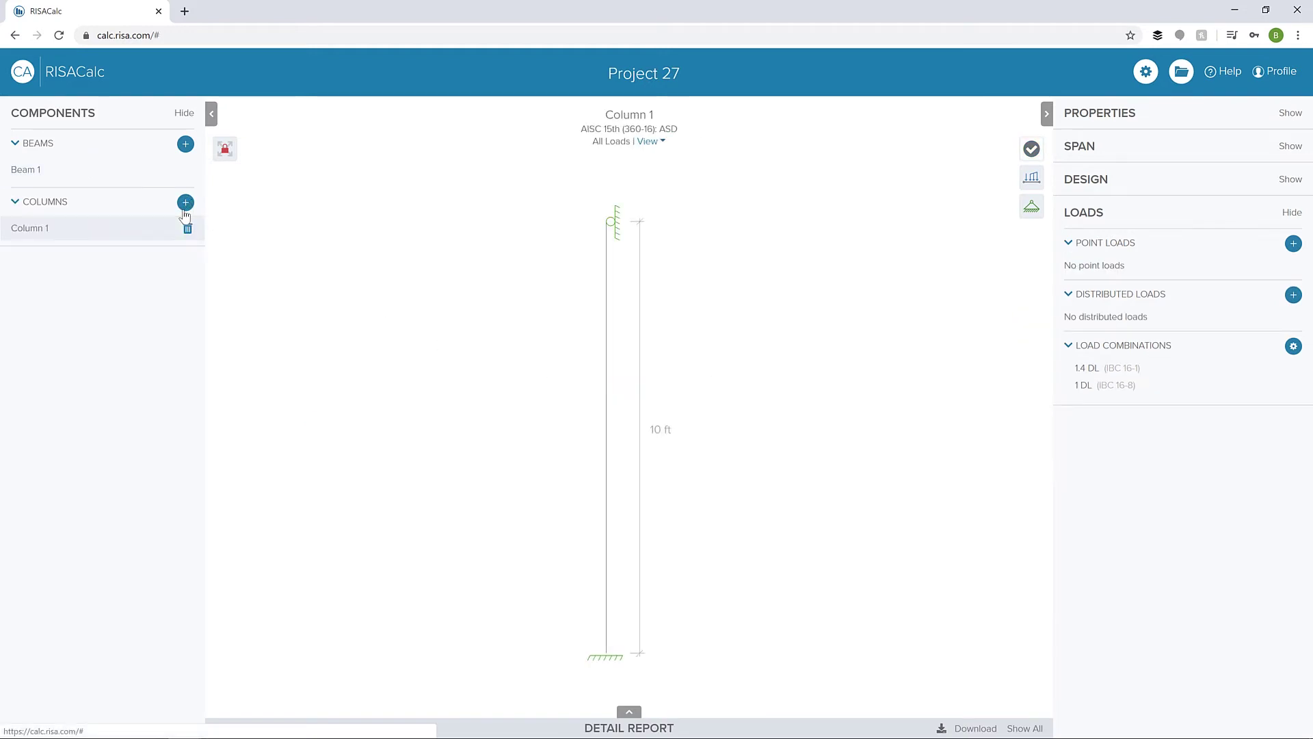
click(1172, 124)
click(1124, 201)
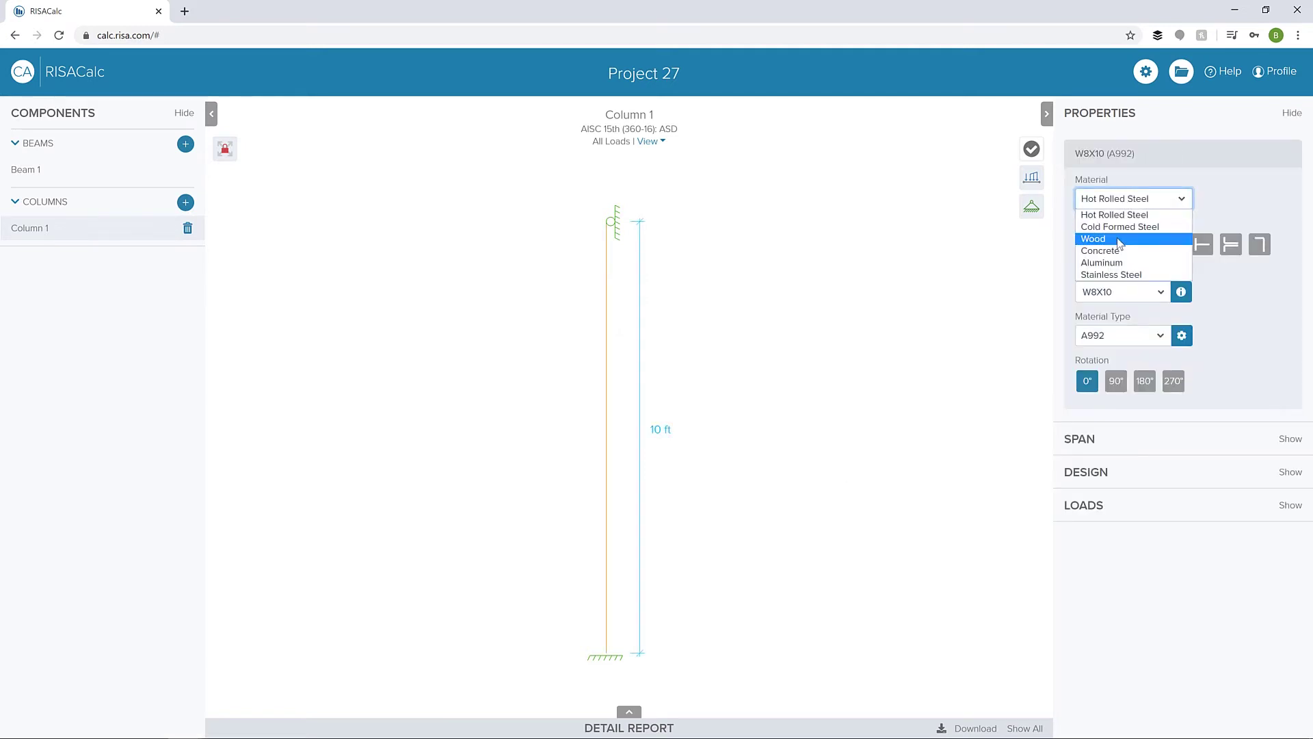
click(1119, 241)
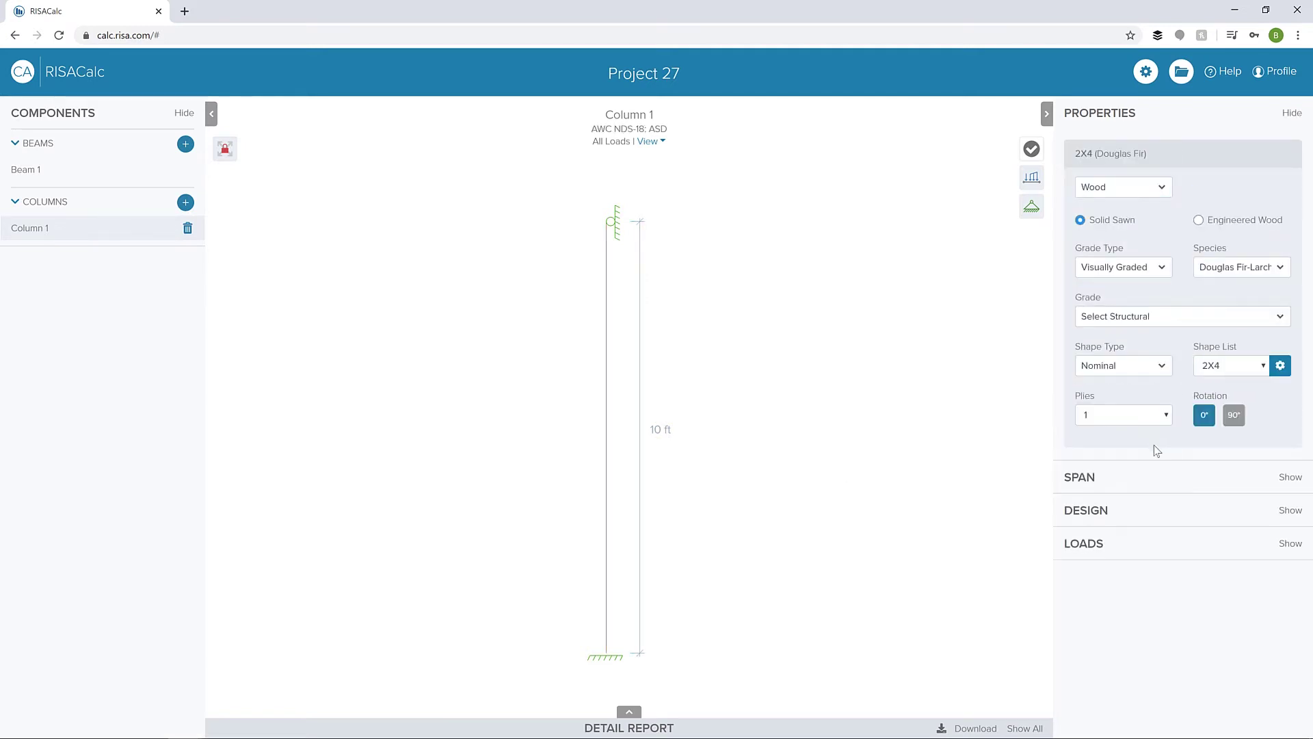
click(1239, 371)
scroll(1225, 478, down, 5)
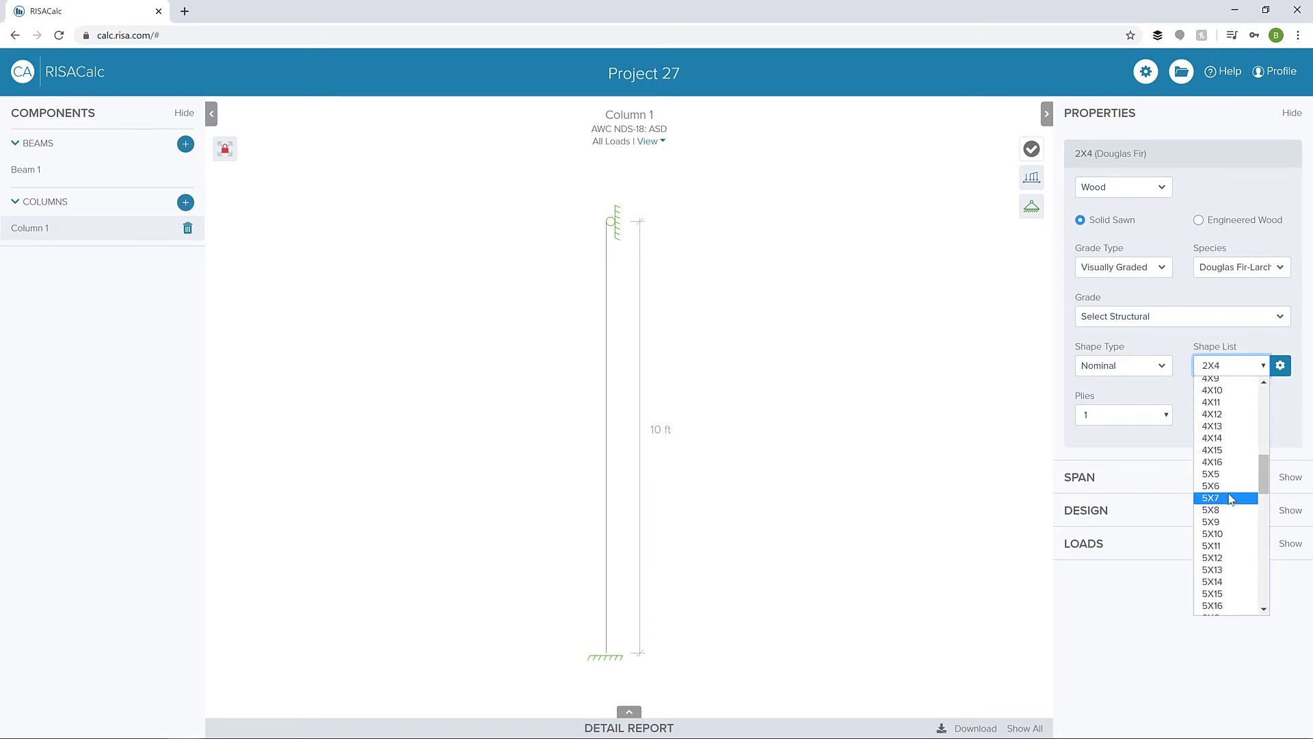
scroll(1235, 573, down, 2)
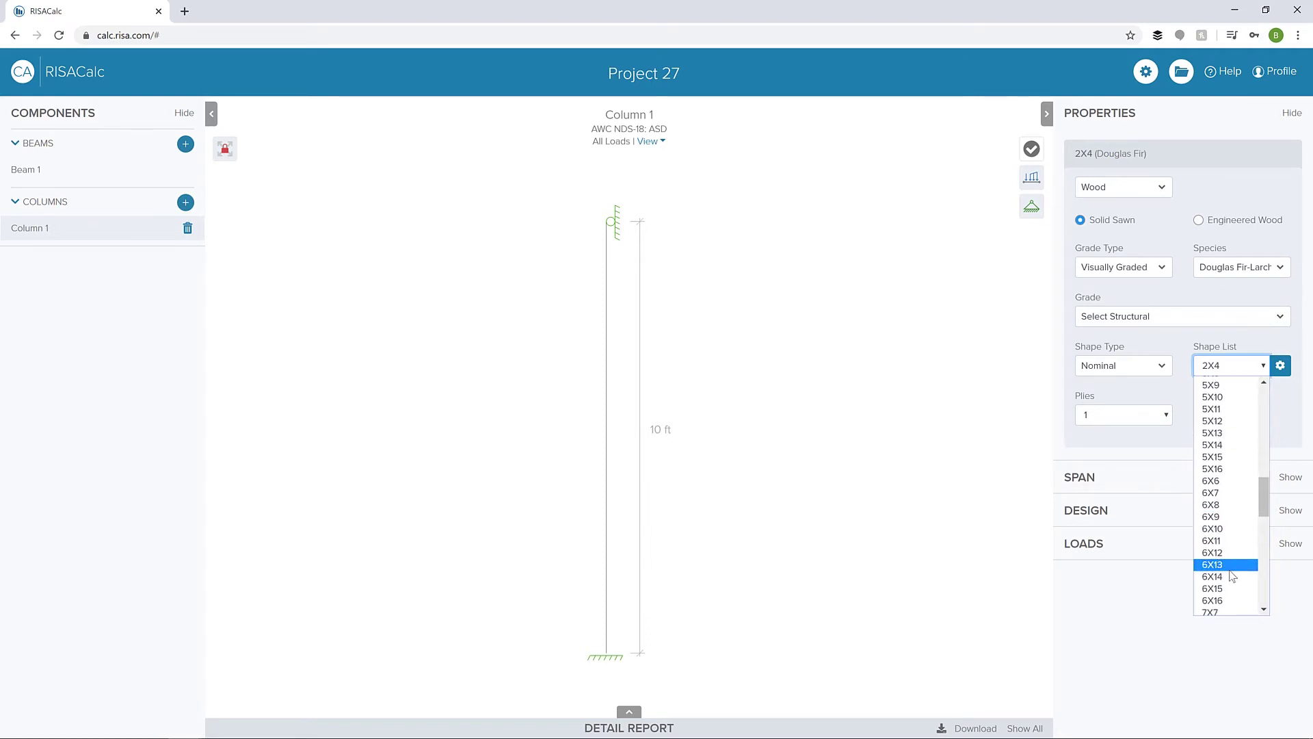
click(1214, 481)
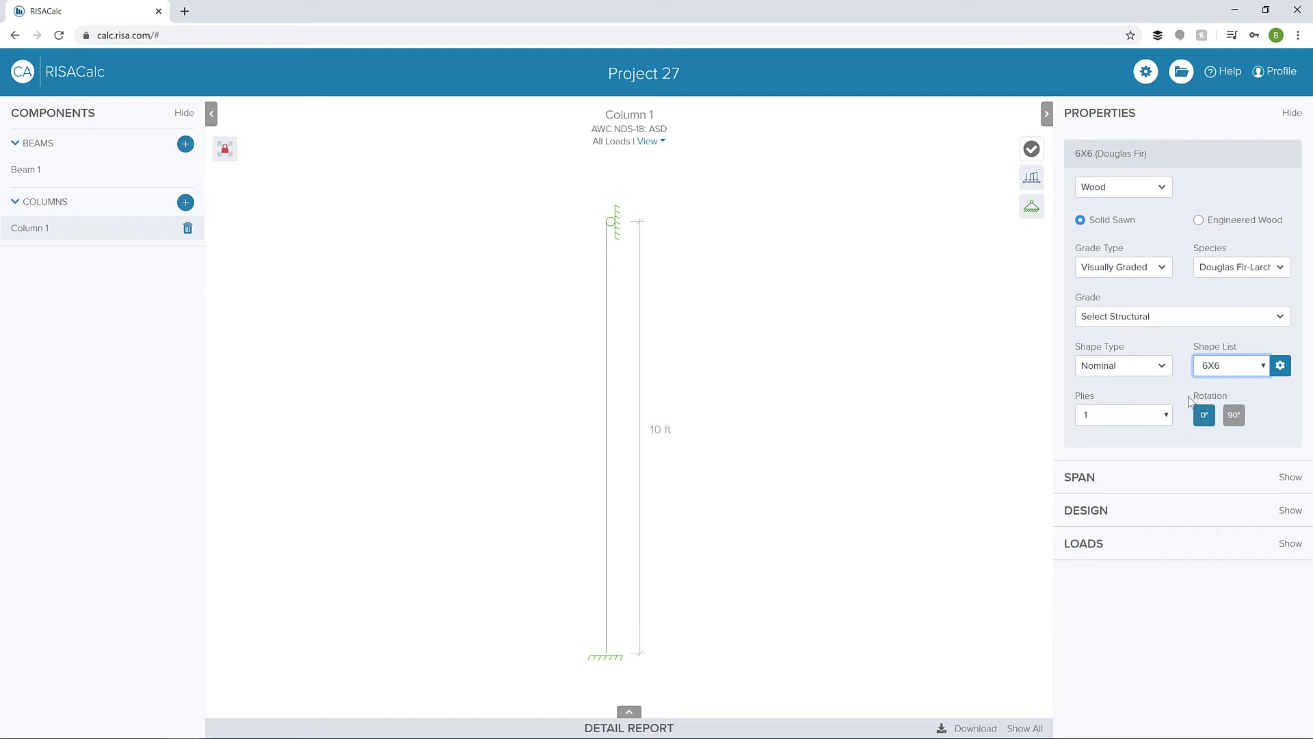
Set the column's bottom support to fixed and its top end to free, and show its bracing options
click(1149, 482)
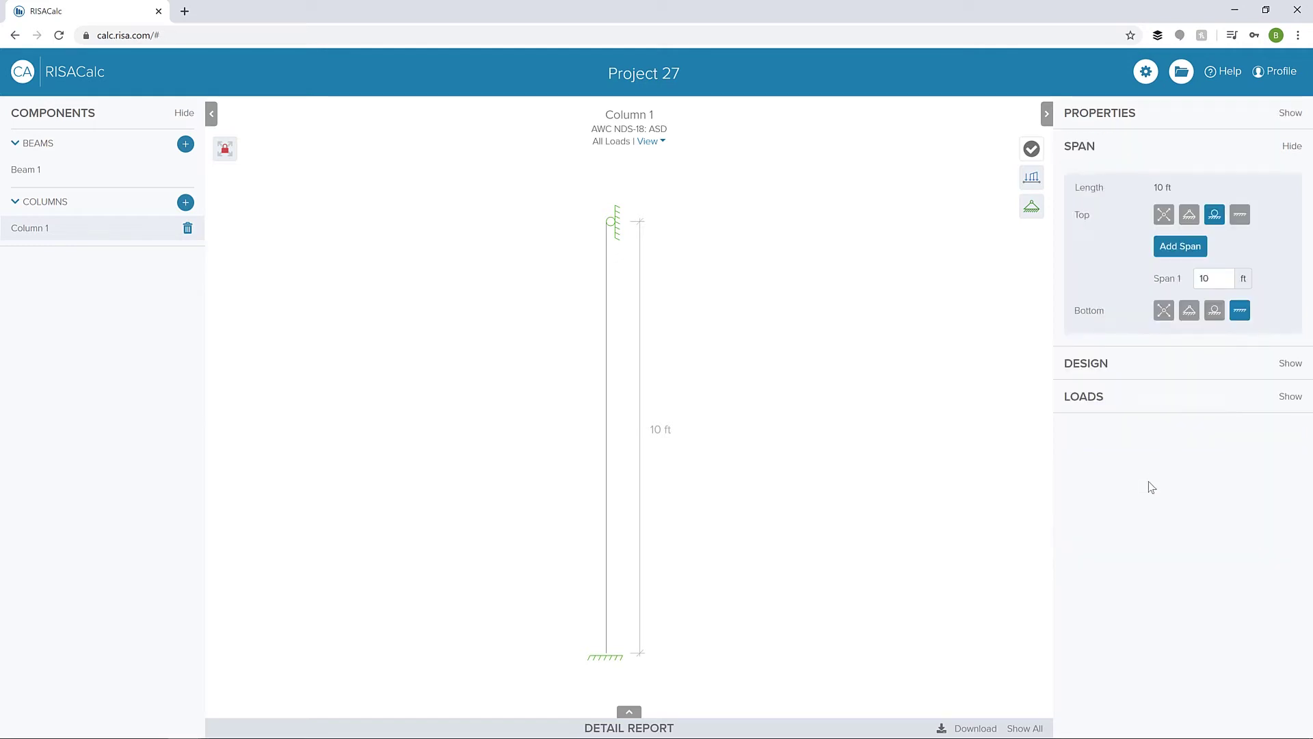
click(1239, 311)
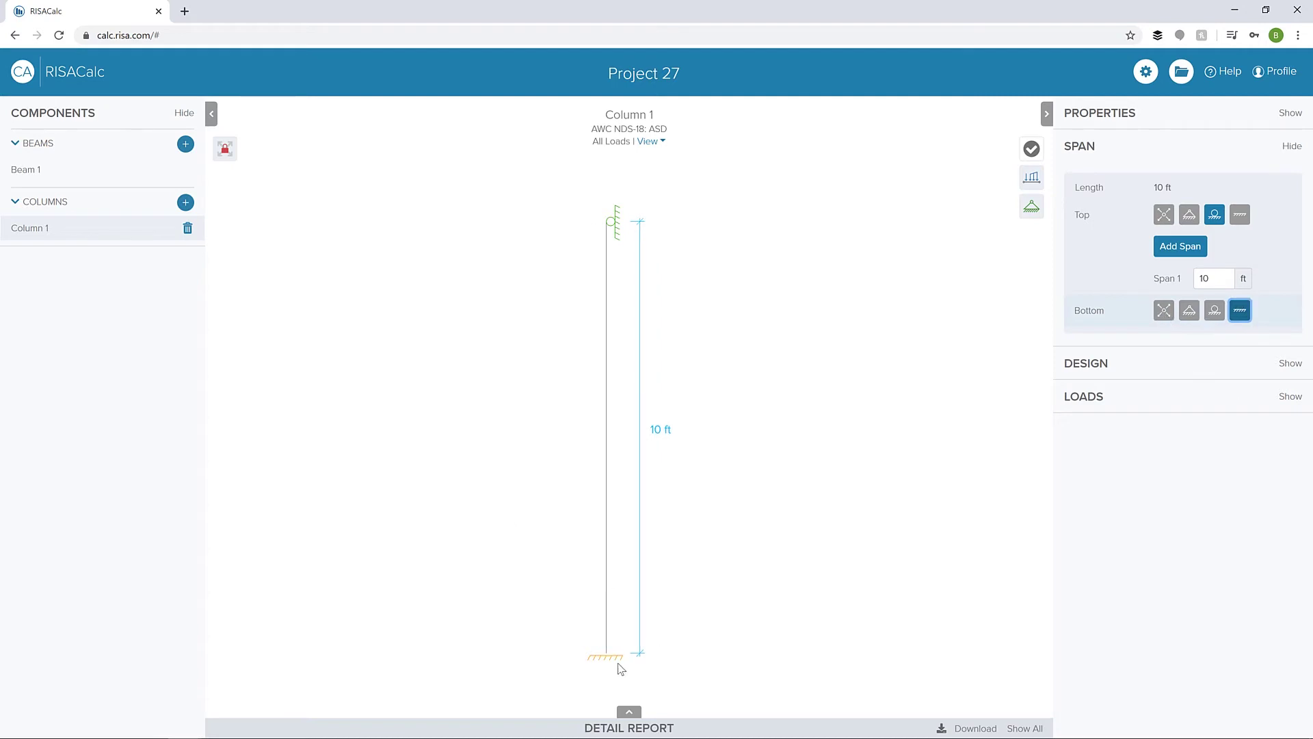
click(1165, 214)
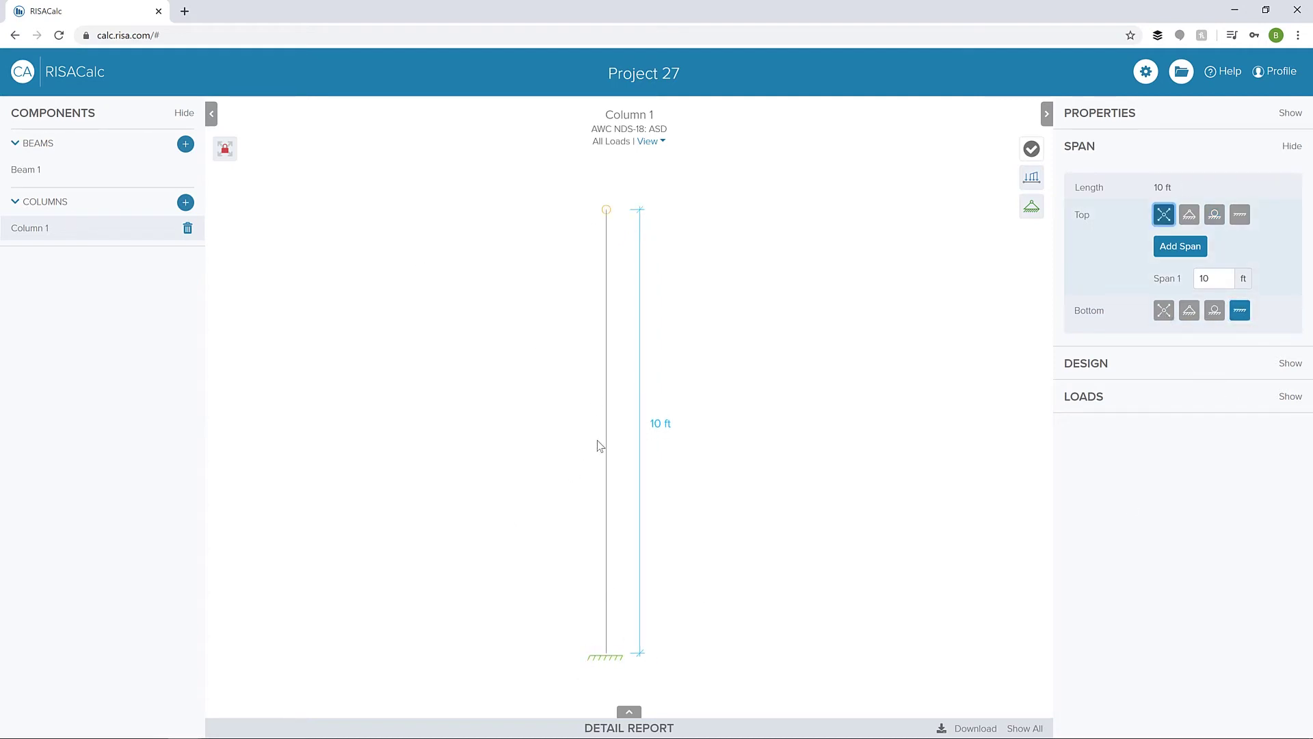
click(1151, 363)
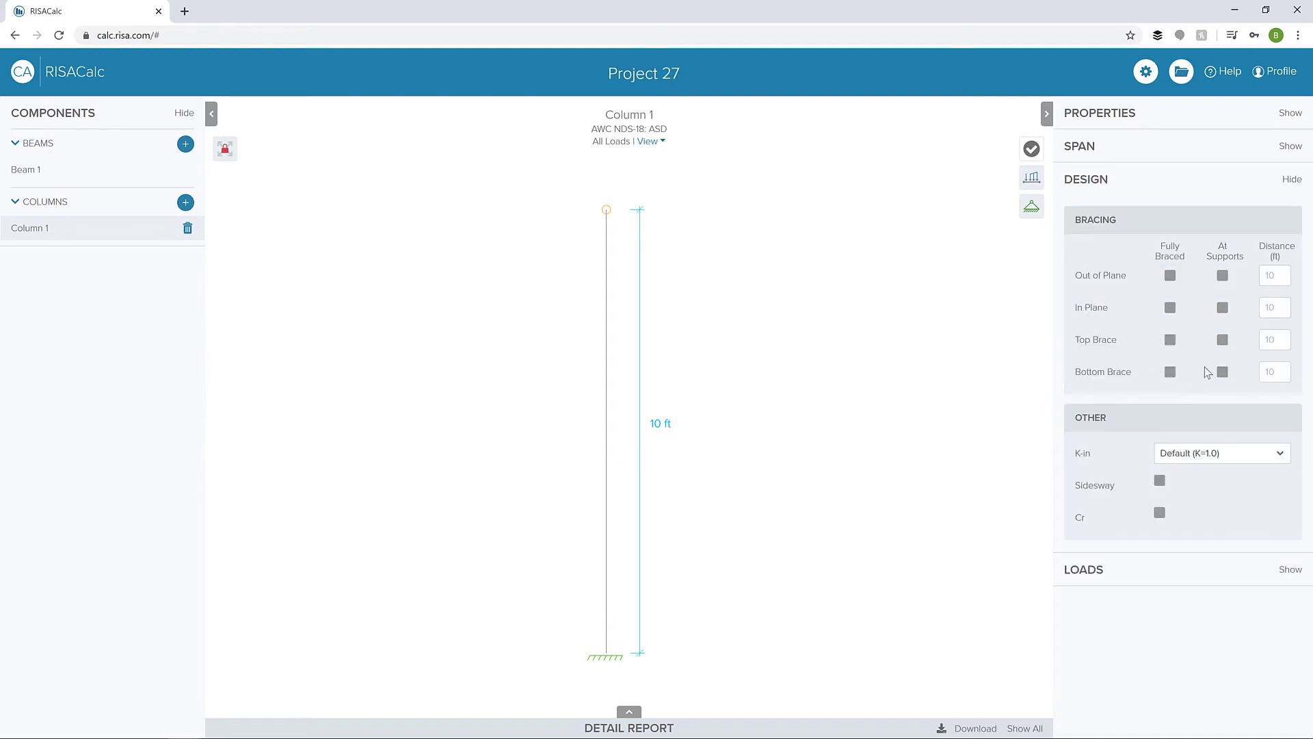
Add a downward 1 k dead point load at 100% of the column's height
click(1143, 569)
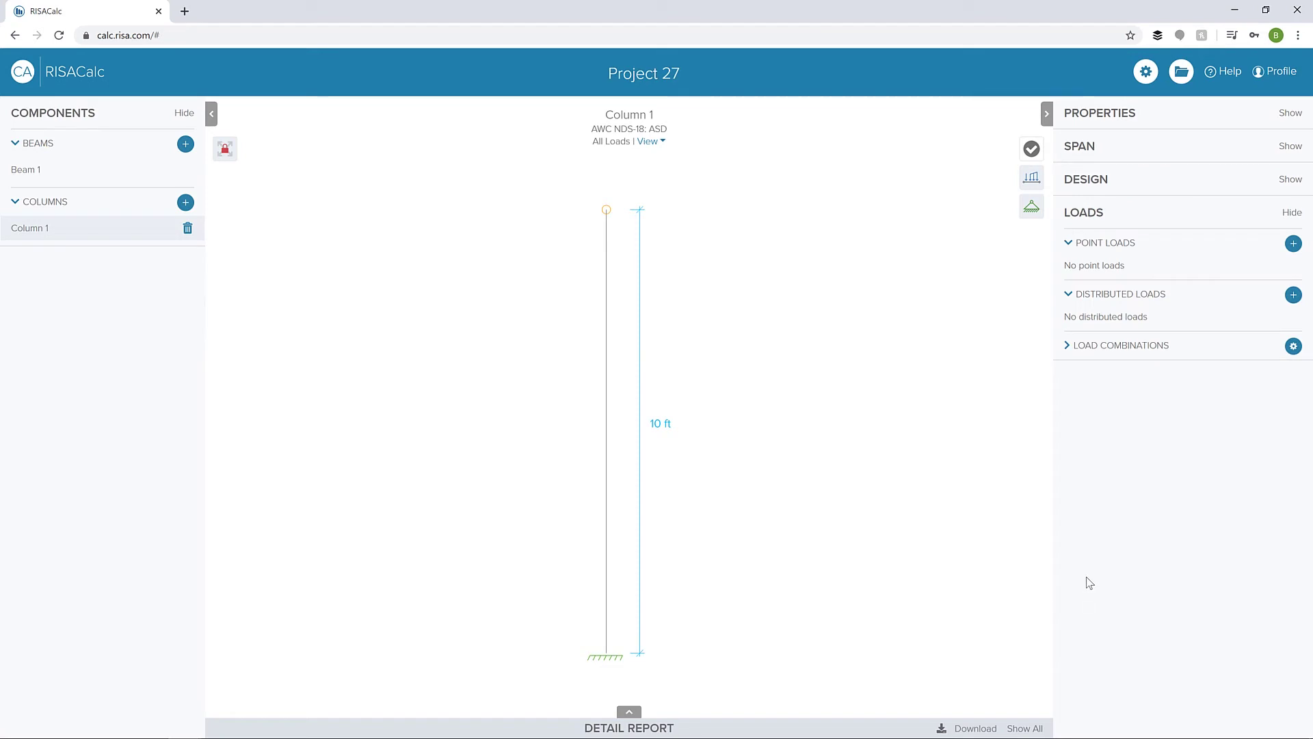
click(1293, 243)
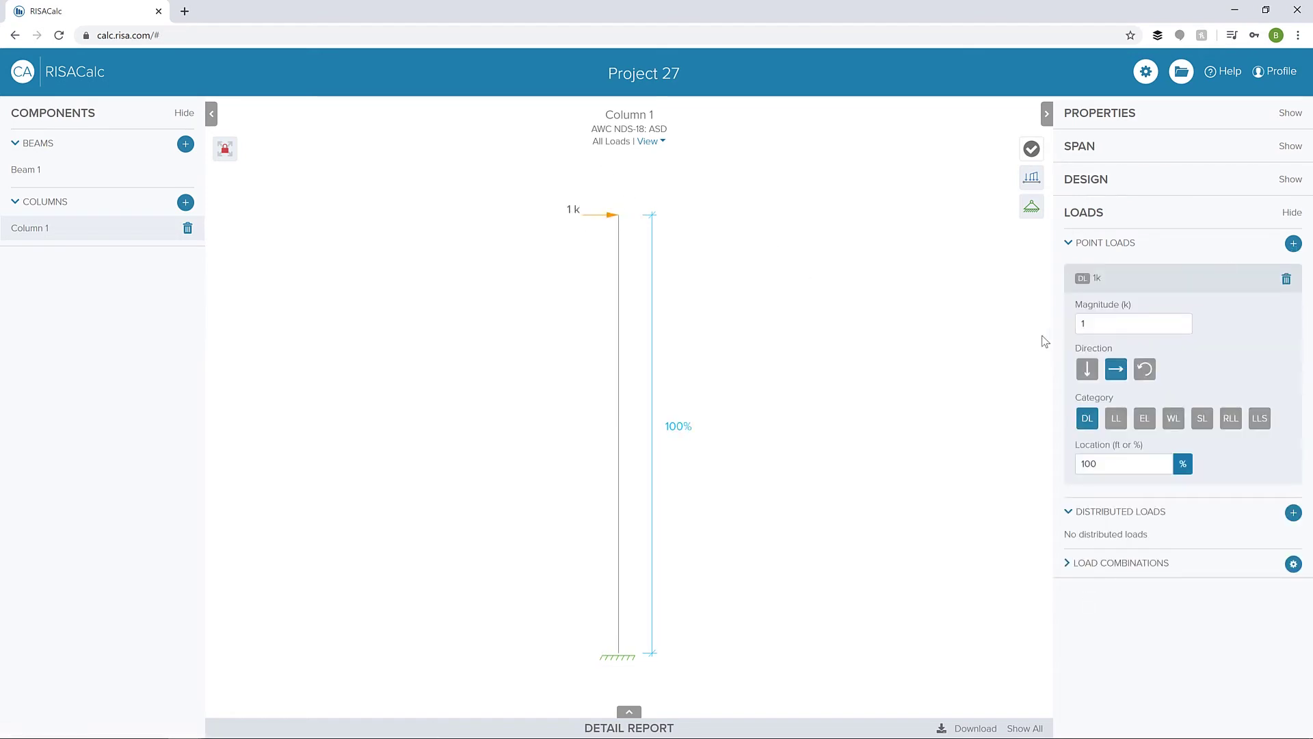
click(1087, 369)
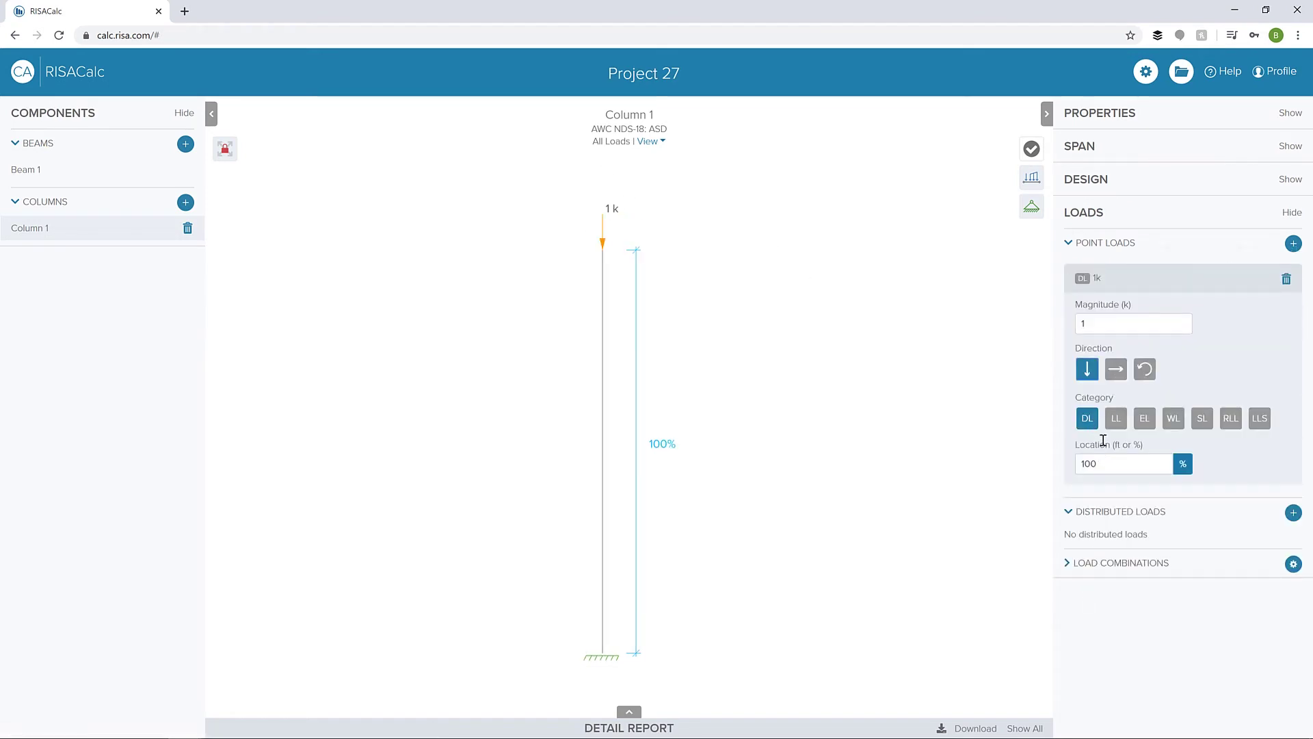
click(1112, 326)
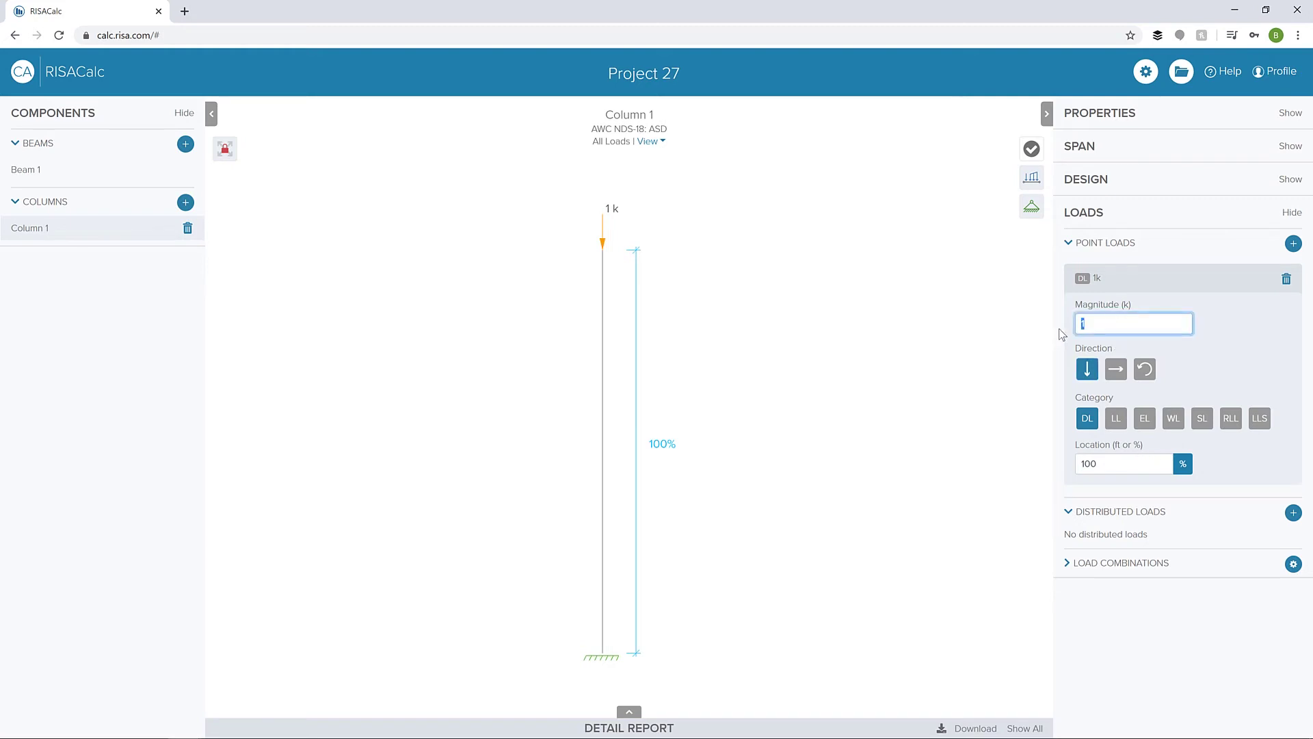
click(1059, 328)
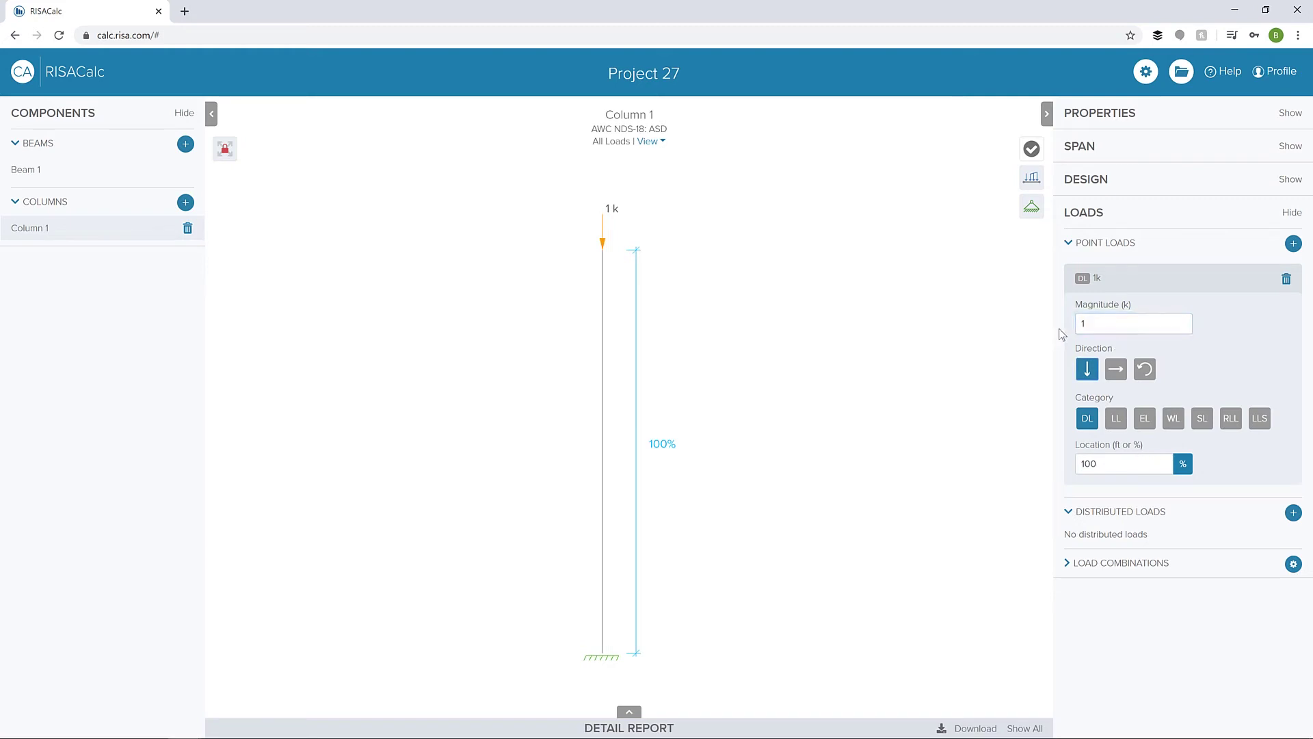
Add a lateral wind distributed load over the column's full height, varying from 0.15 klf at the base to 0.25 klf at the top
click(1293, 515)
click(1173, 469)
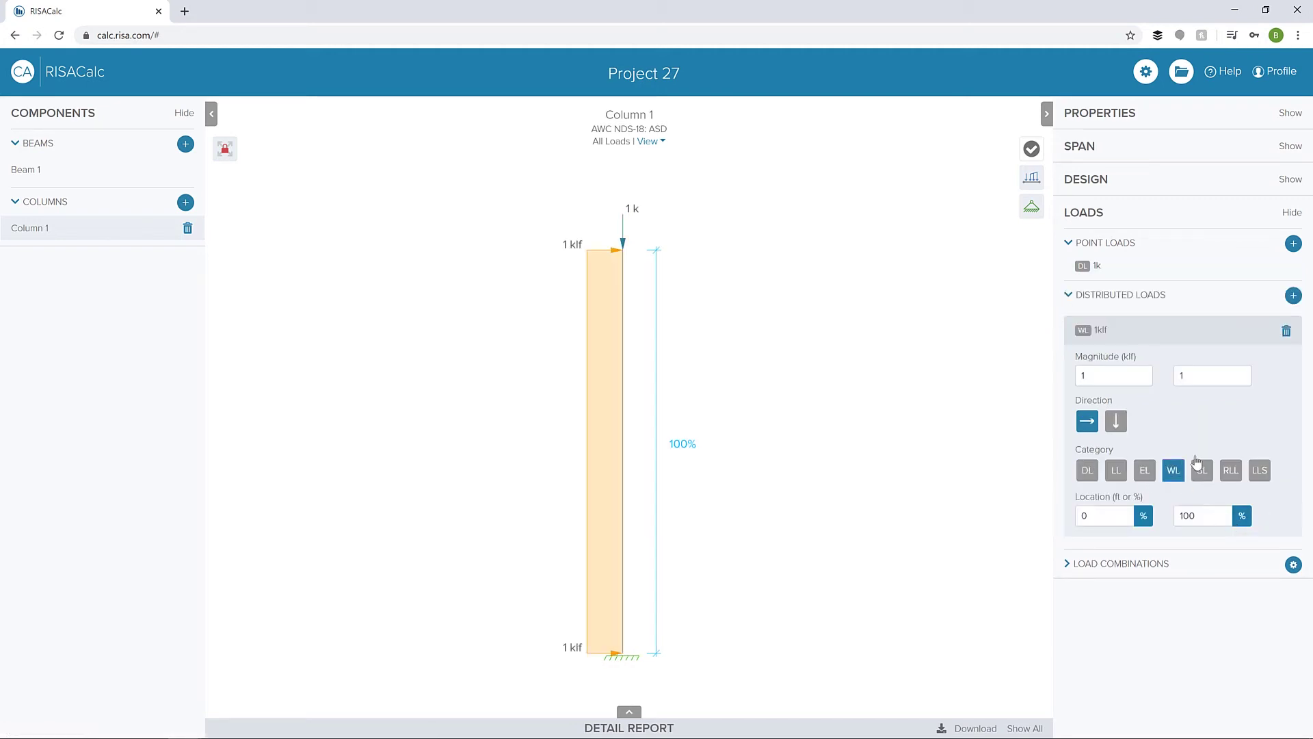
click(1112, 373)
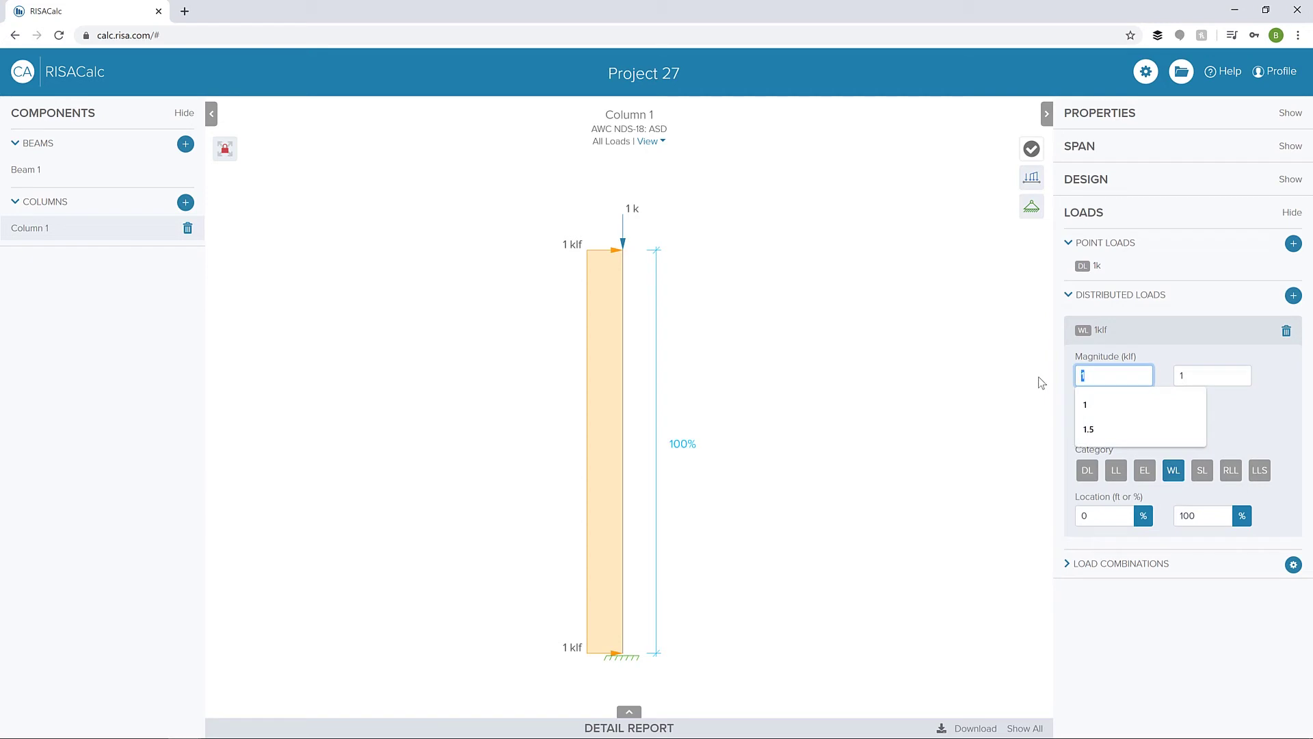
text(0.15)
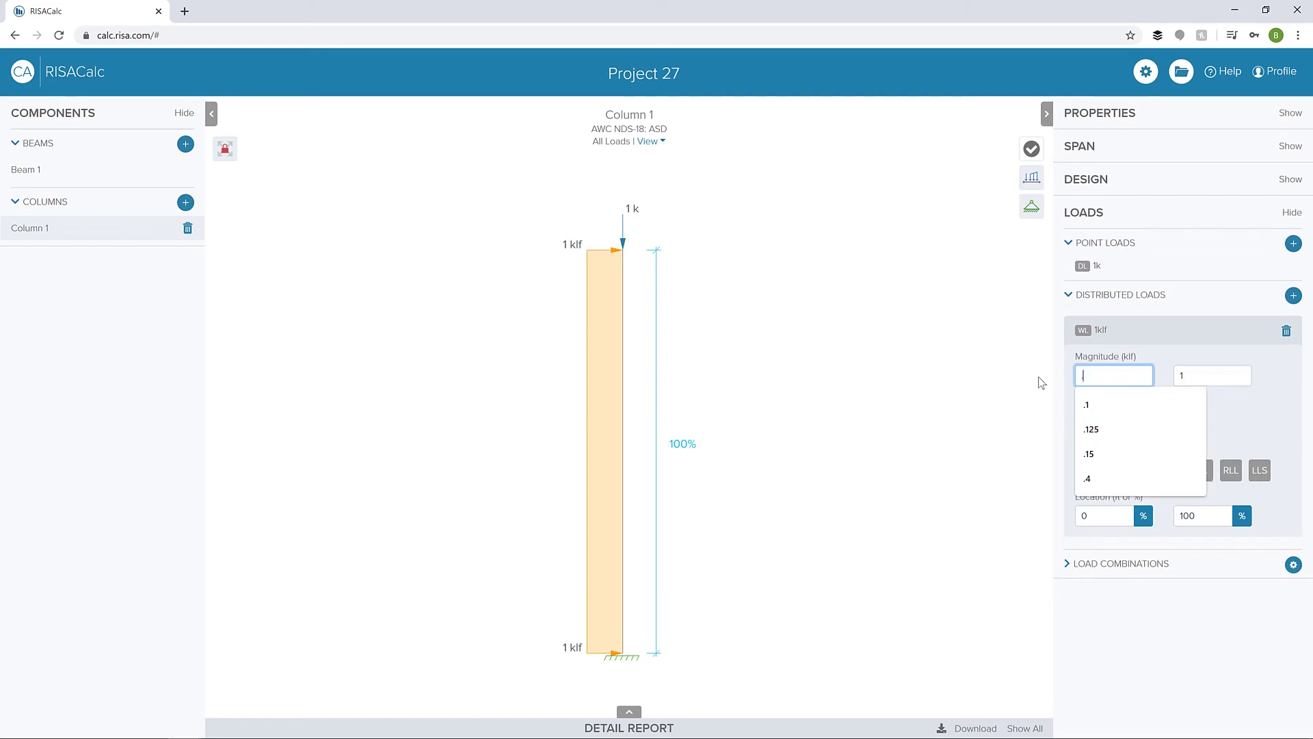
key(Tab)
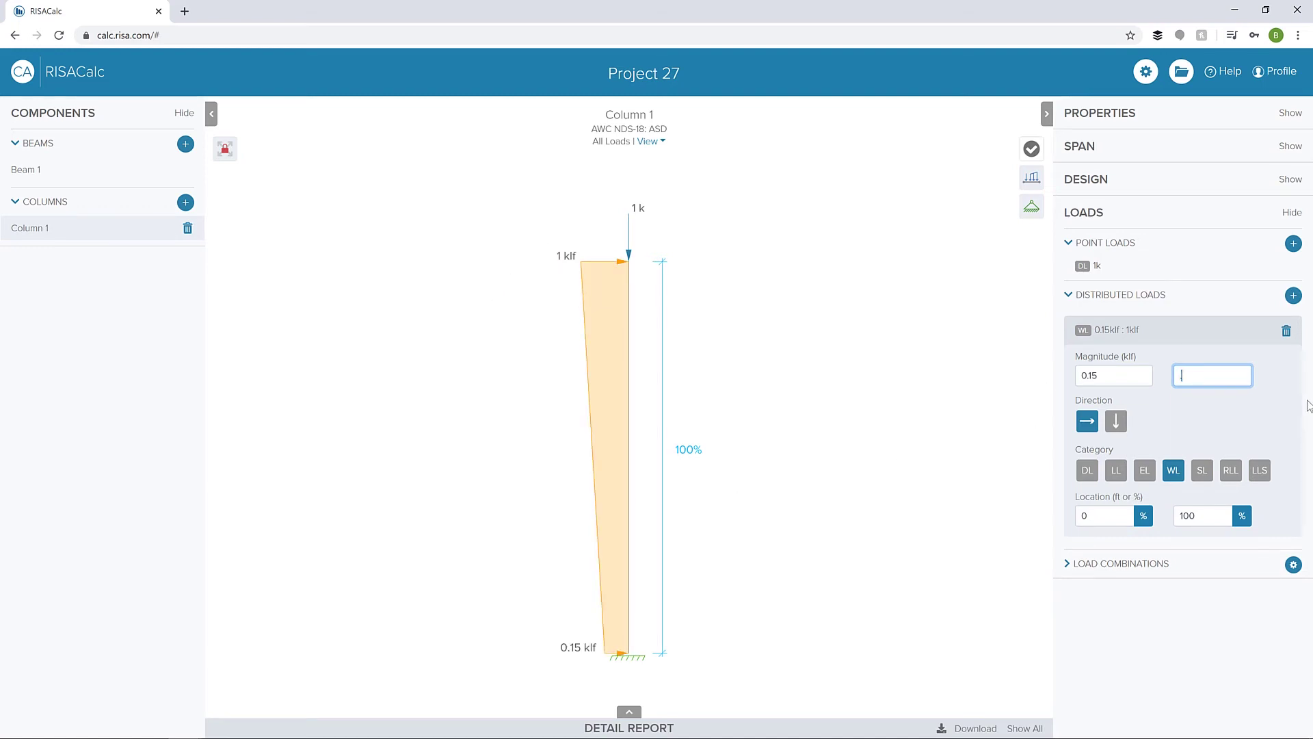
text(0.25)
key(Tab)
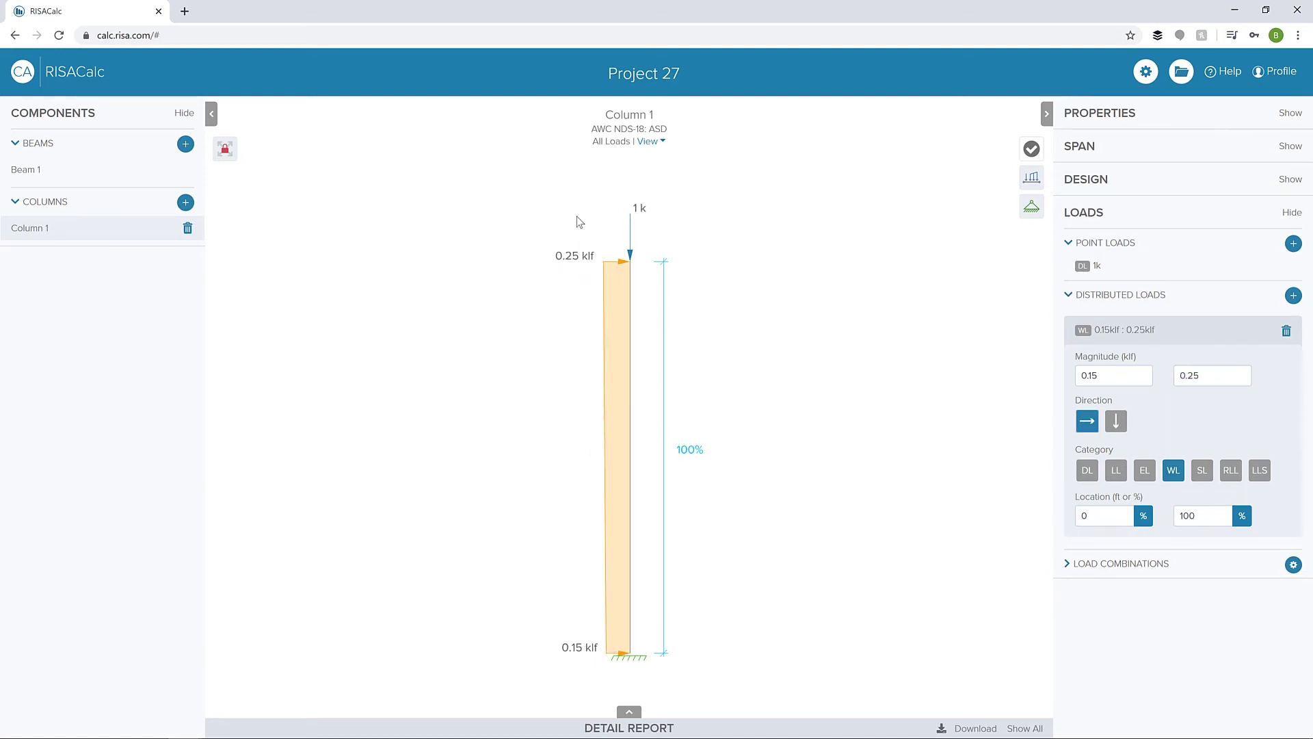
List the column's load combinations and solve the column for its code check
click(1171, 565)
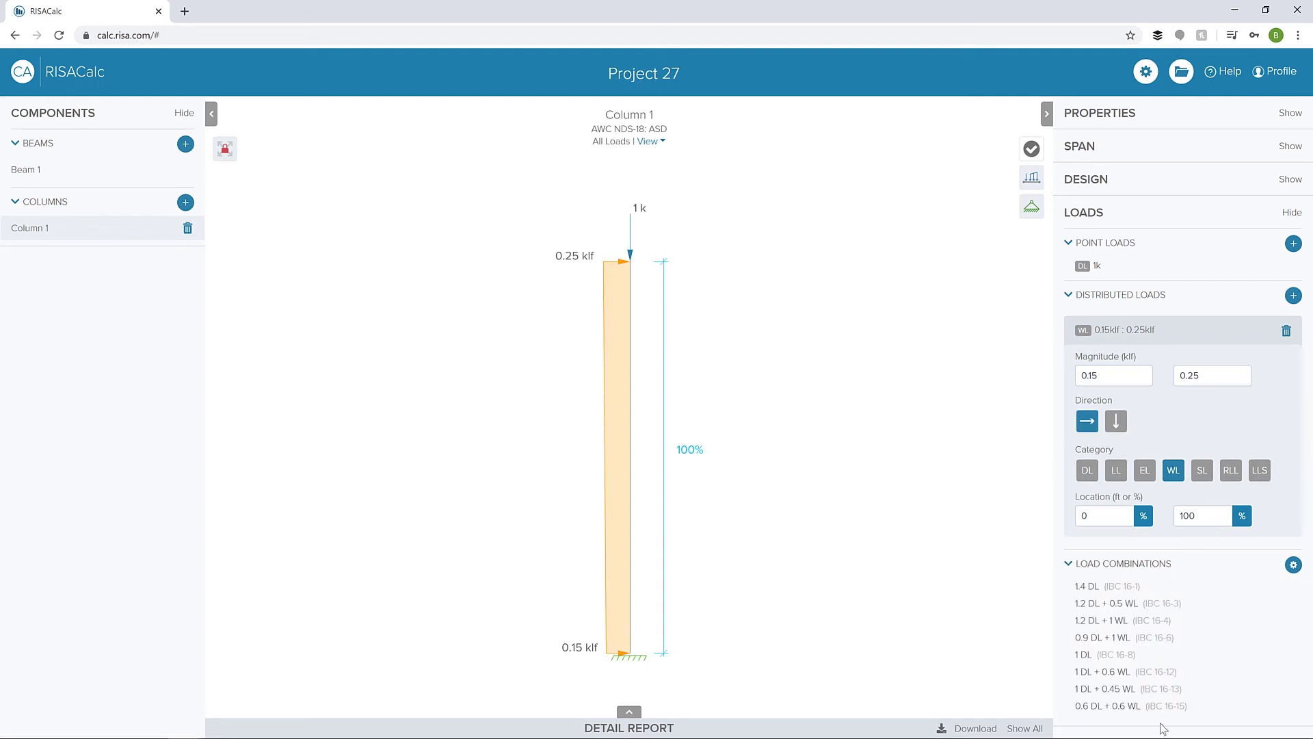
click(1031, 148)
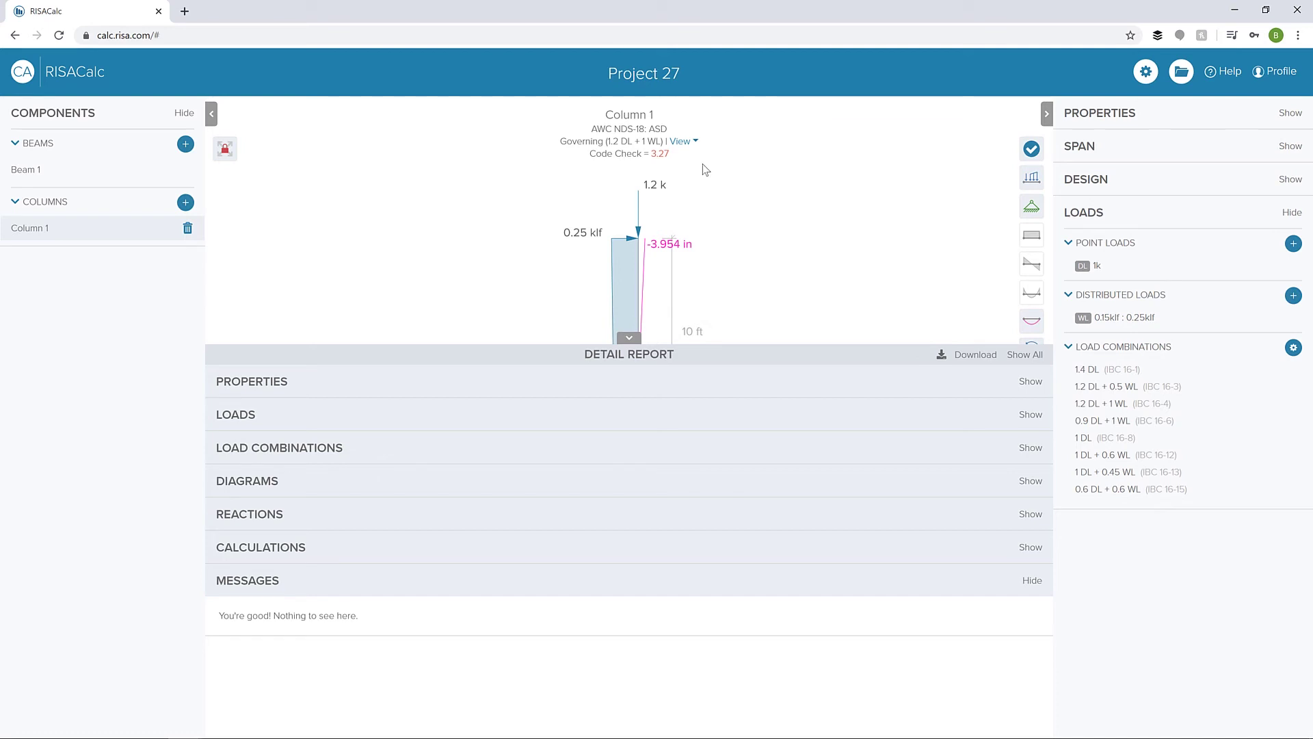
Change the column's shape to 10X10 and solve the column again
click(1137, 117)
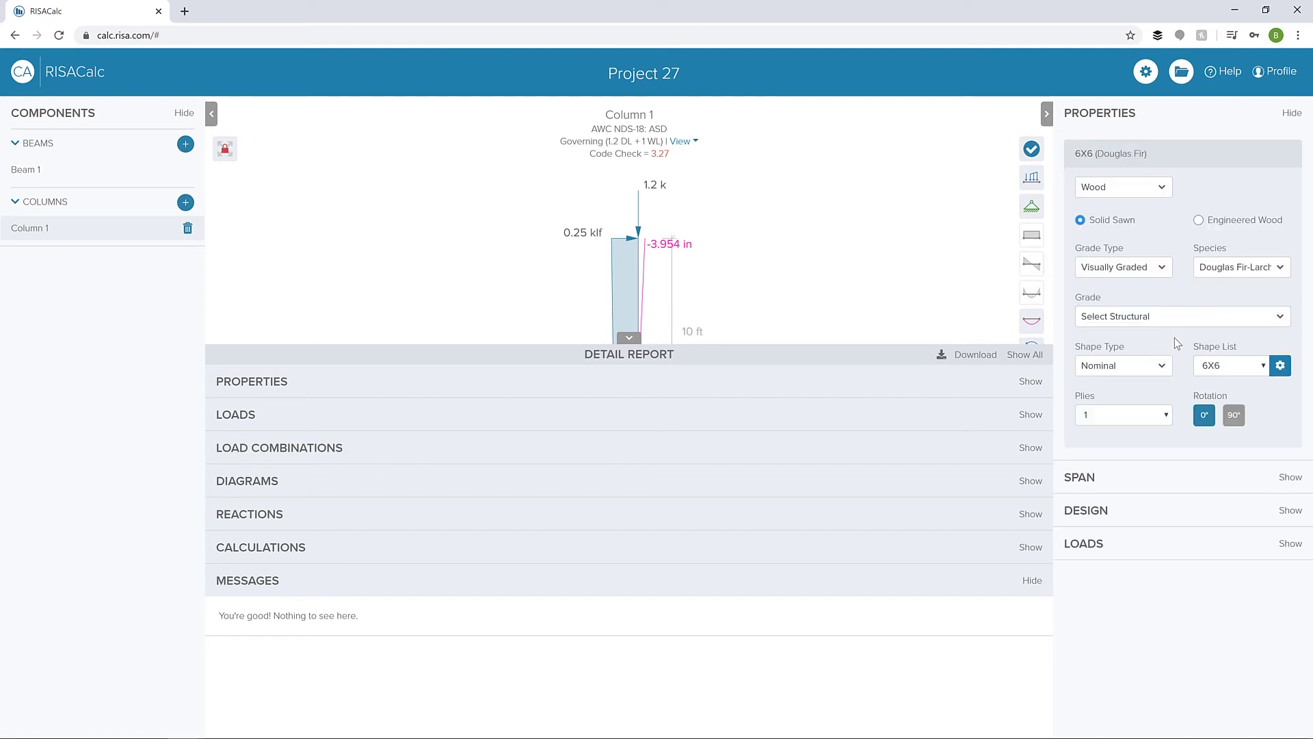
click(1245, 365)
drag(1268, 492, 1275, 566)
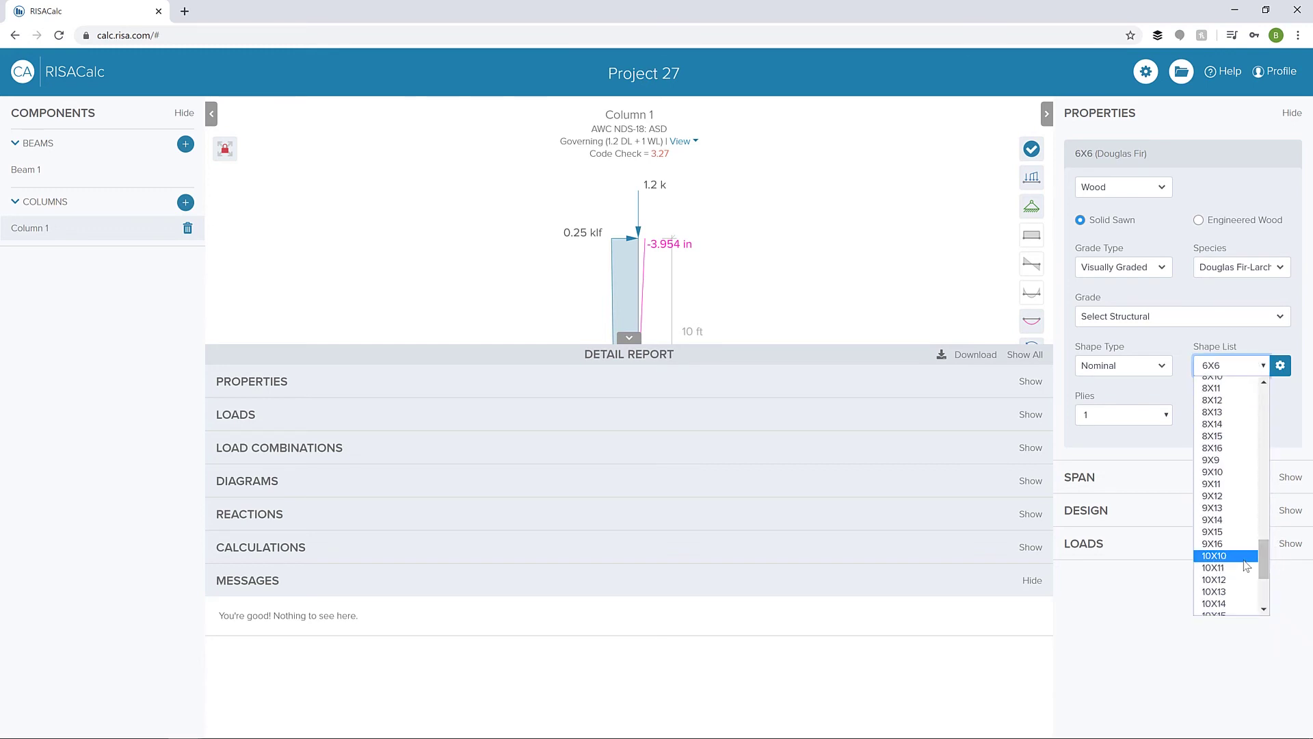
click(1245, 560)
click(1044, 146)
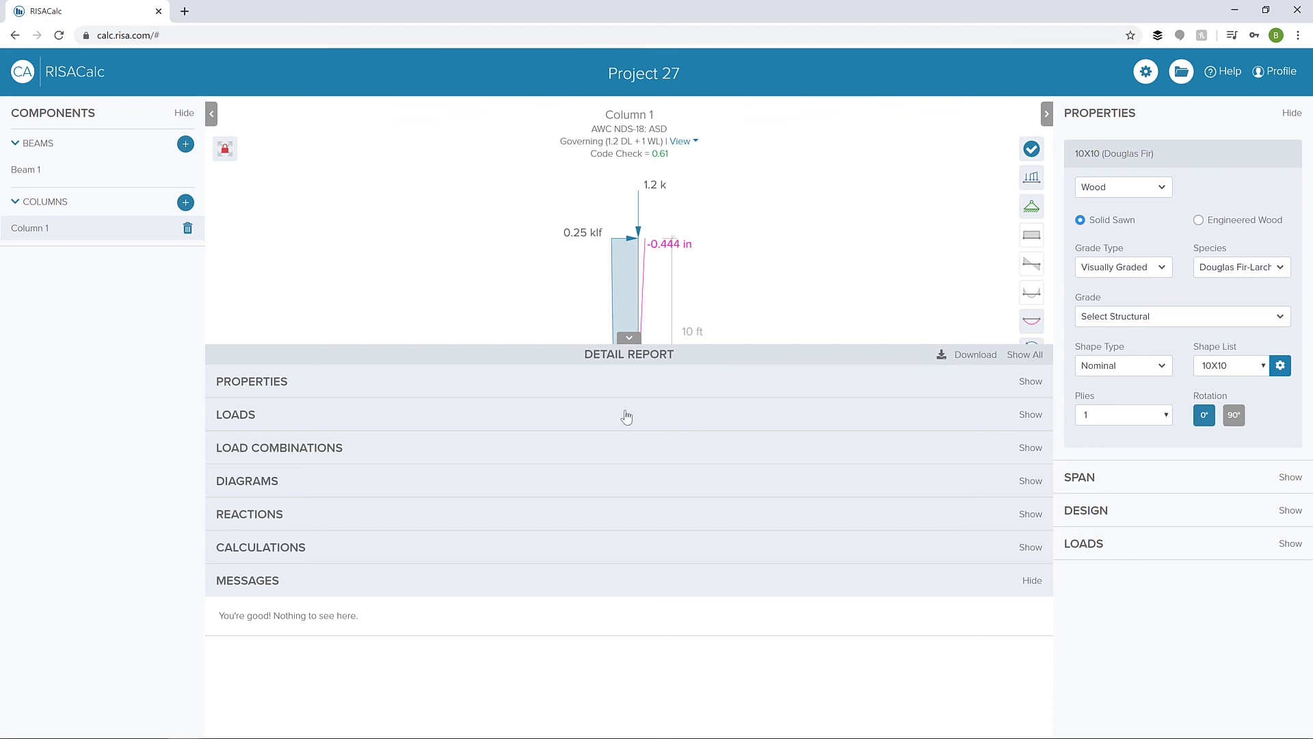
Collapse the detail report, display the column's shear diagram and hide its applied loads
click(629, 338)
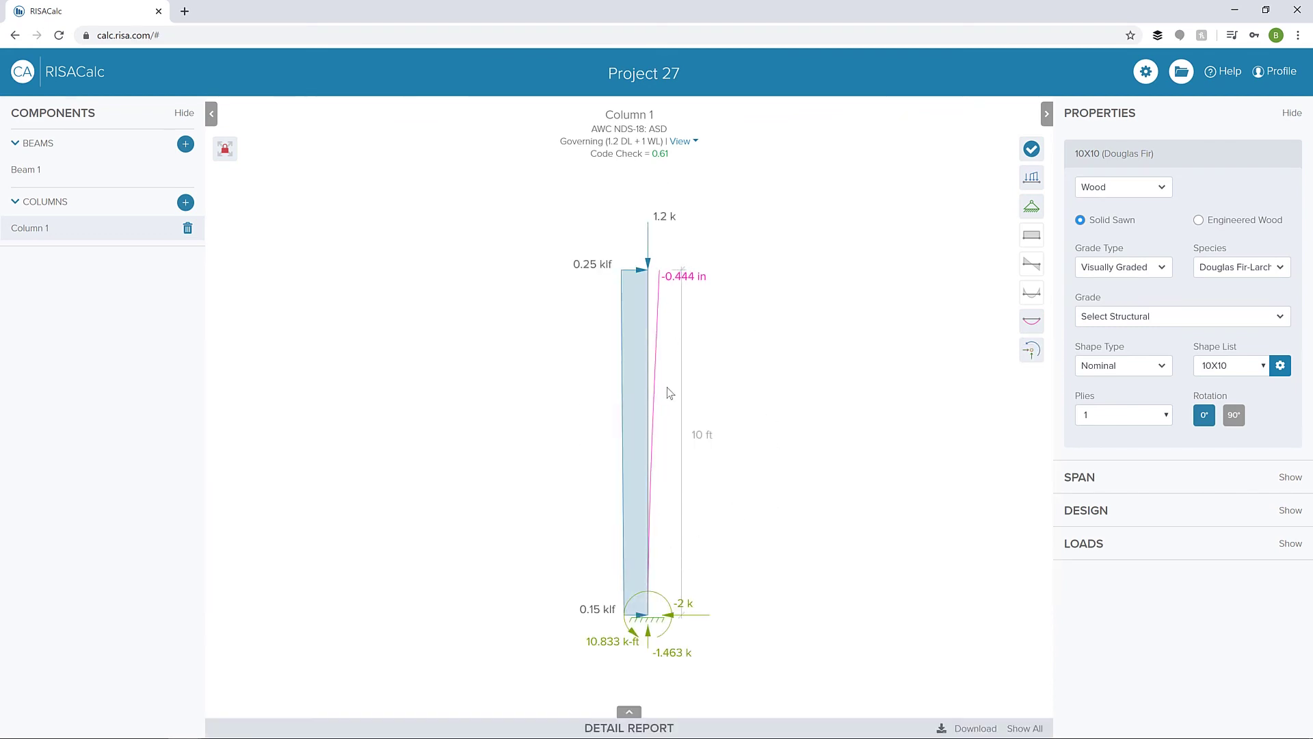
click(1033, 267)
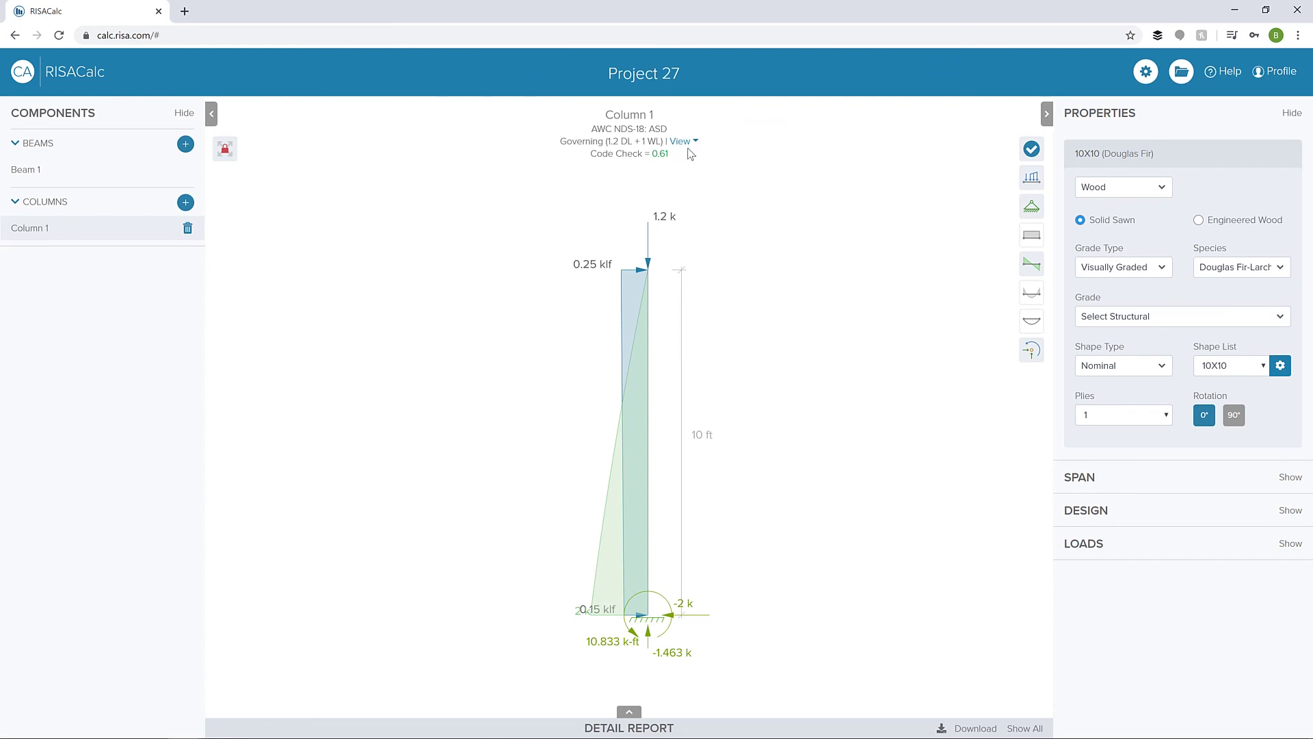
click(1029, 150)
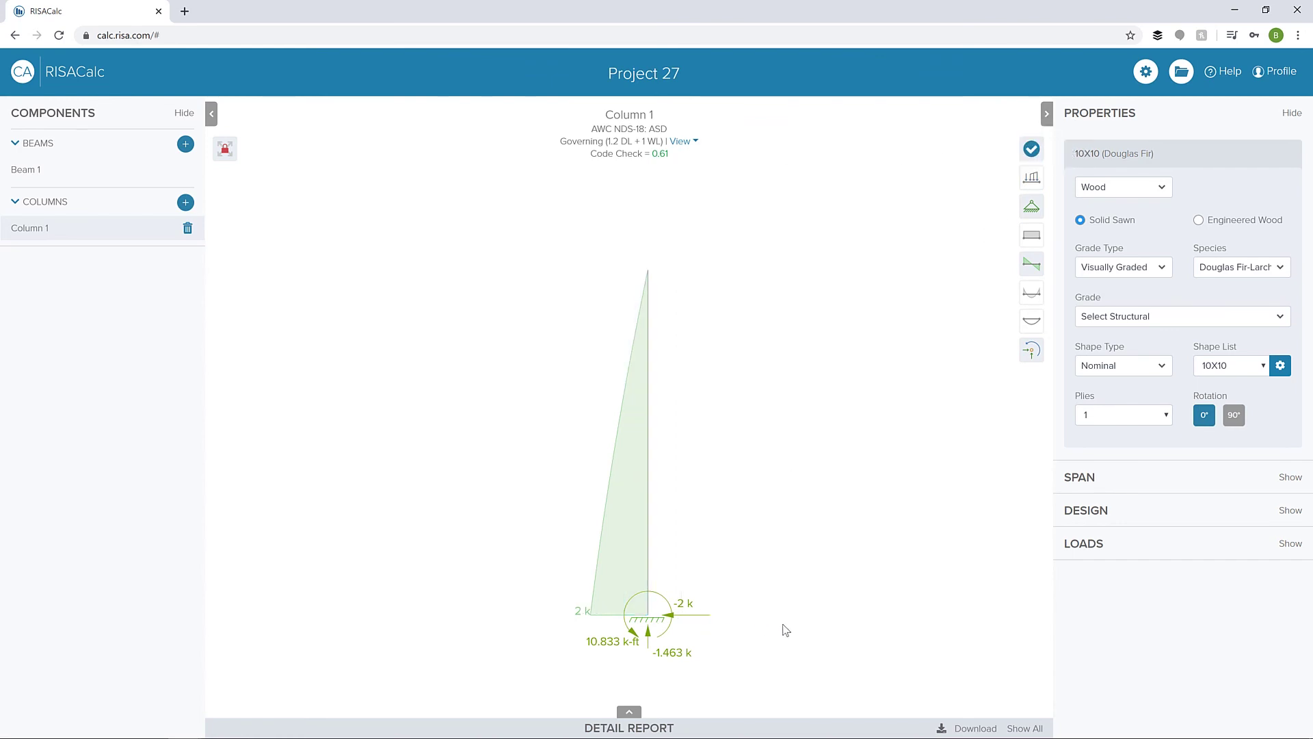
Display the column's deflection diagram and reopen the detail report with its Properties section expanded
click(1032, 321)
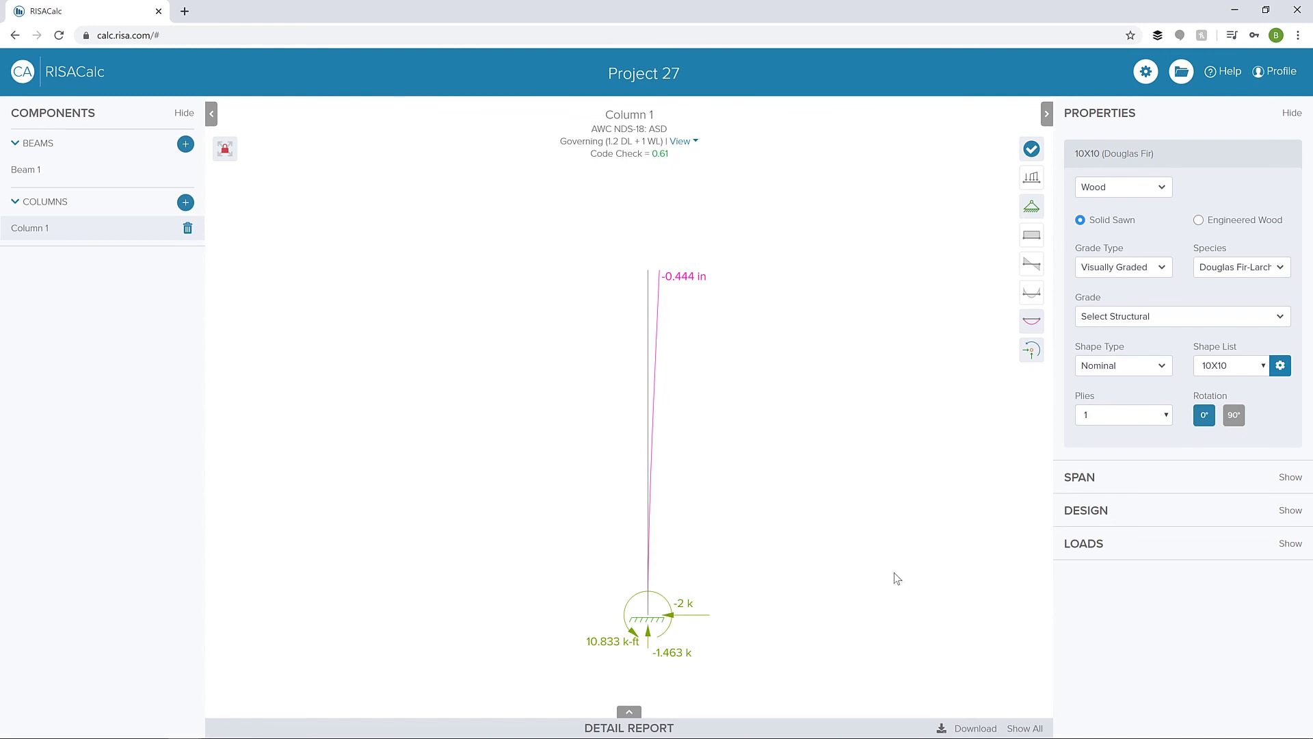
click(629, 712)
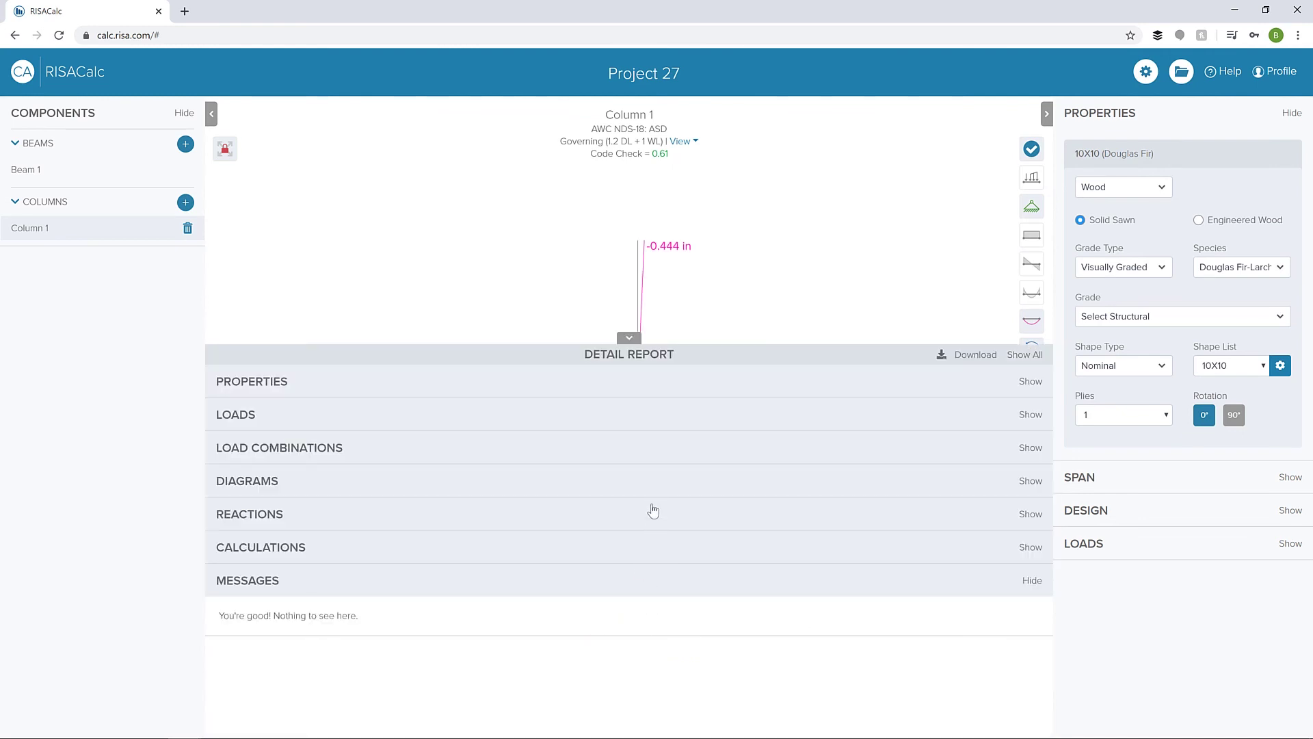
click(654, 385)
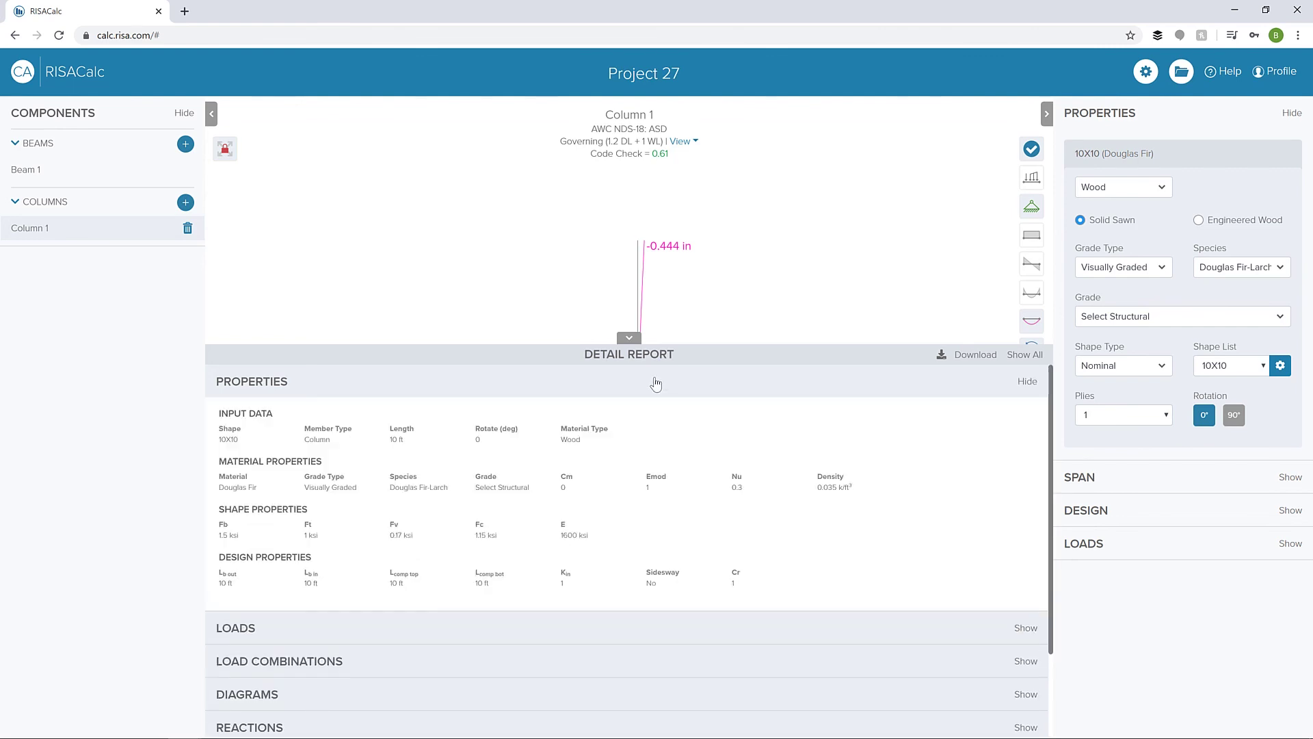
Expand the Diagrams and Load Combinations sections of the column's detail report and review them
scroll(650, 478, down, 2)
click(598, 574)
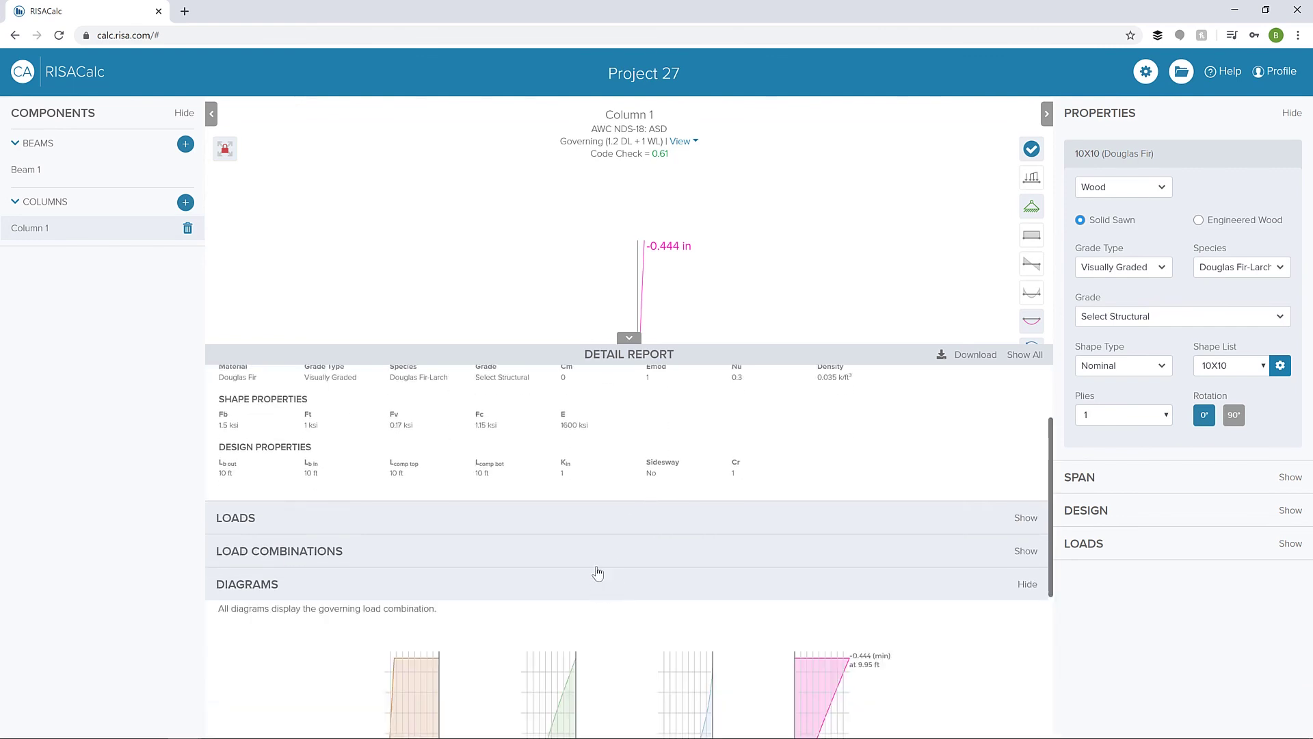
click(598, 560)
scroll(634, 576, down, 5)
scroll(636, 579, down, 5)
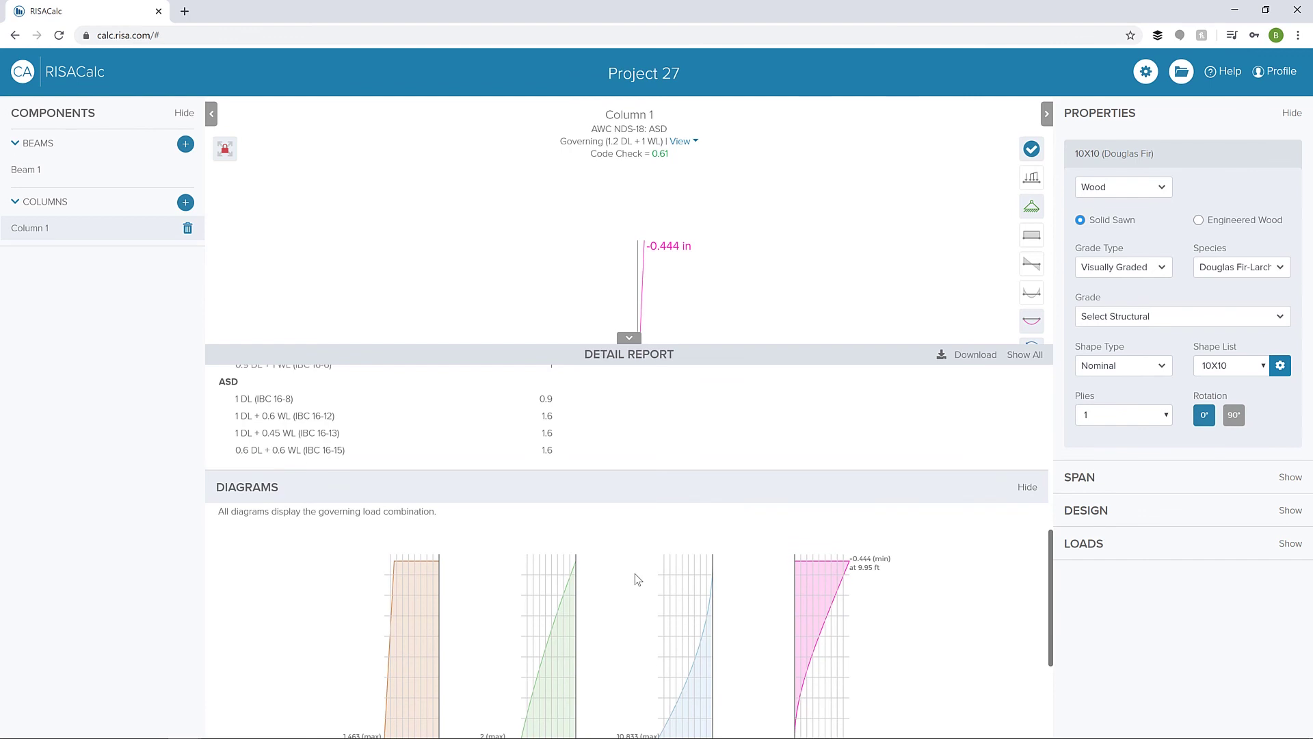
Expand the report's Calculations section and examine the detailed equations of the Bending & Axial Compression Analysis
click(622, 644)
scroll(643, 616, down, 4)
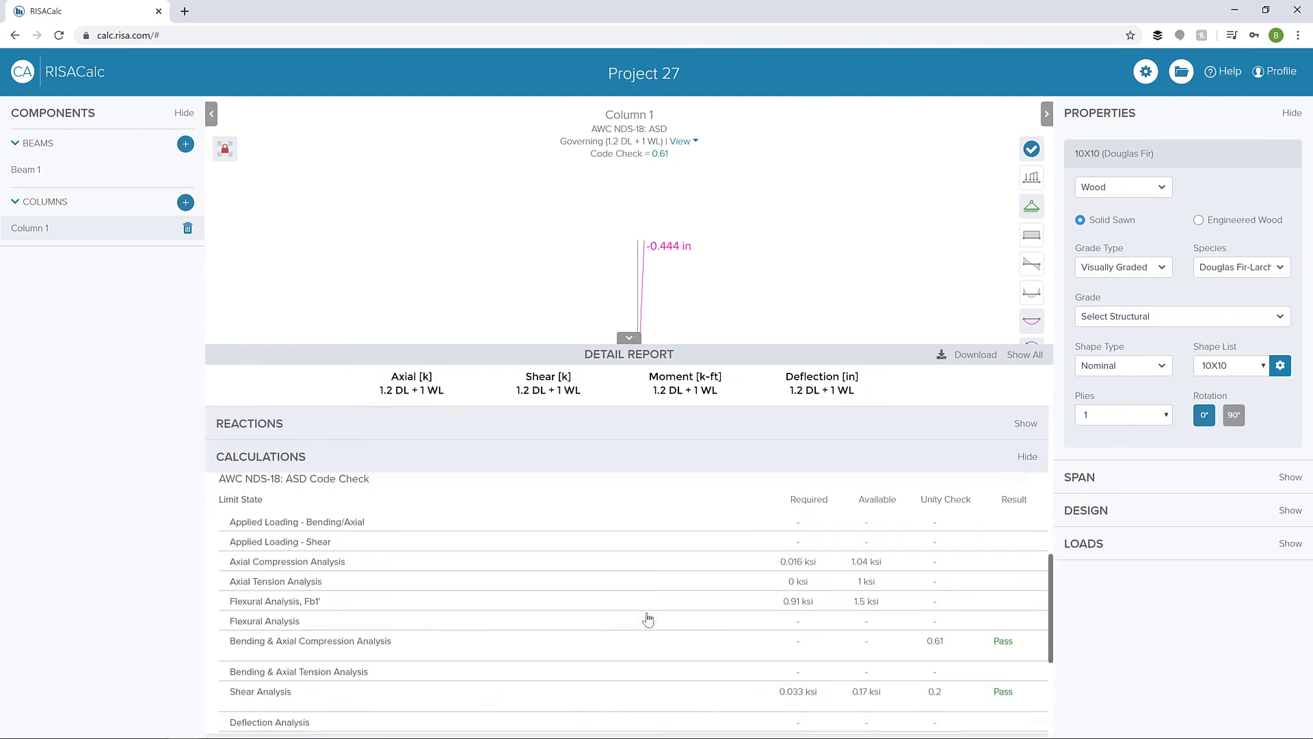
click(624, 578)
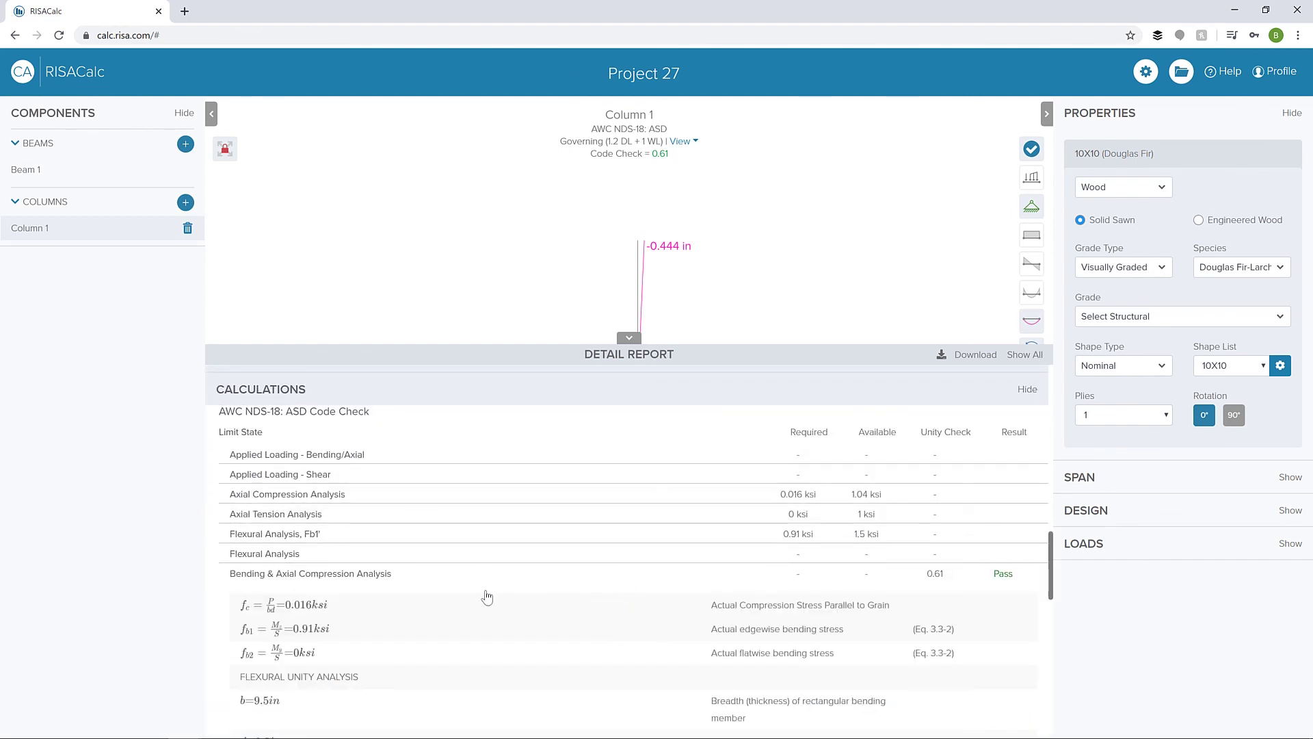
scroll(487, 597, down, 1)
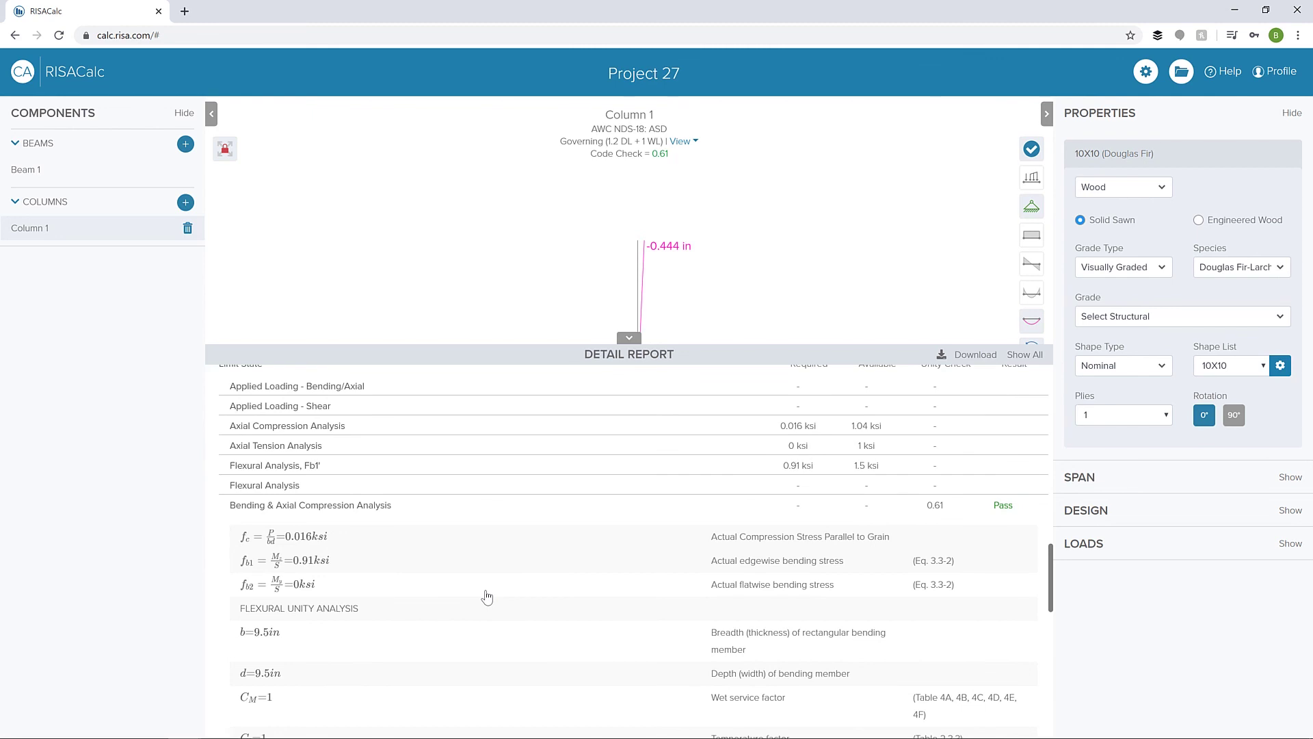
Download the column's detail report as a PDF, open the file and look through its pages
click(942, 358)
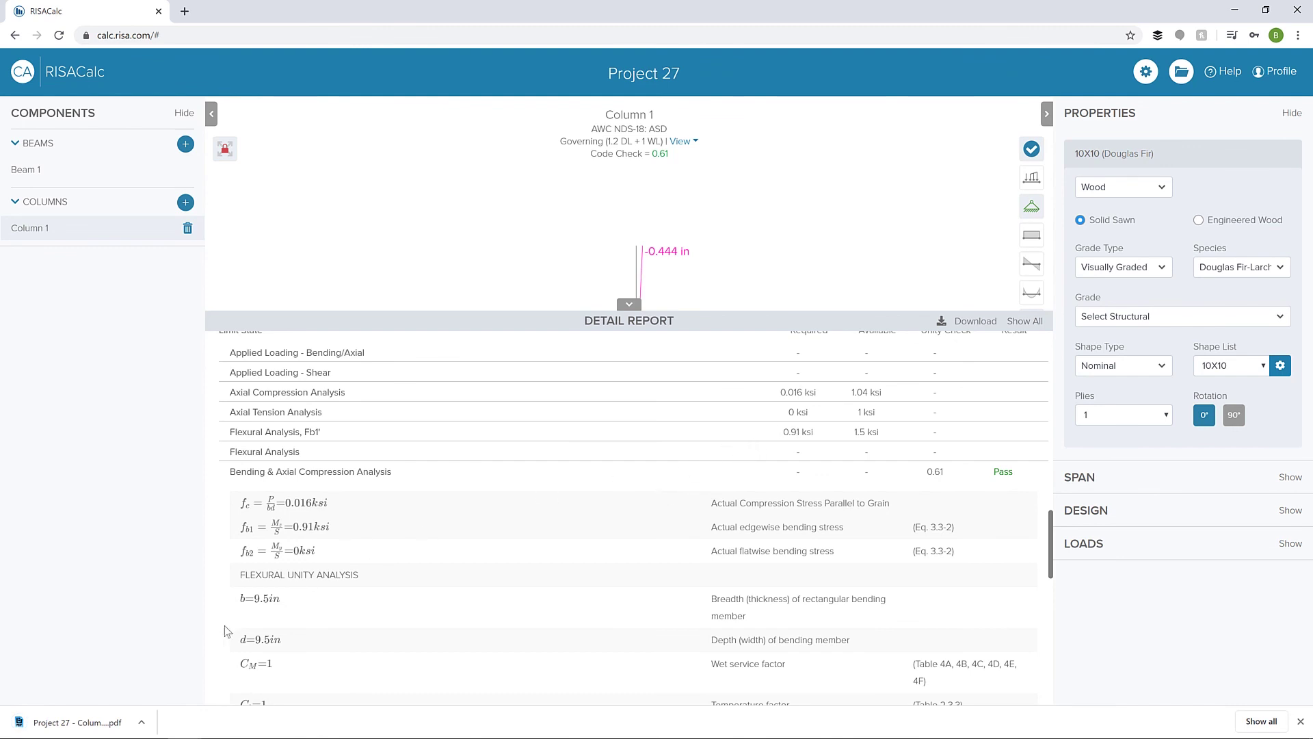
click(106, 723)
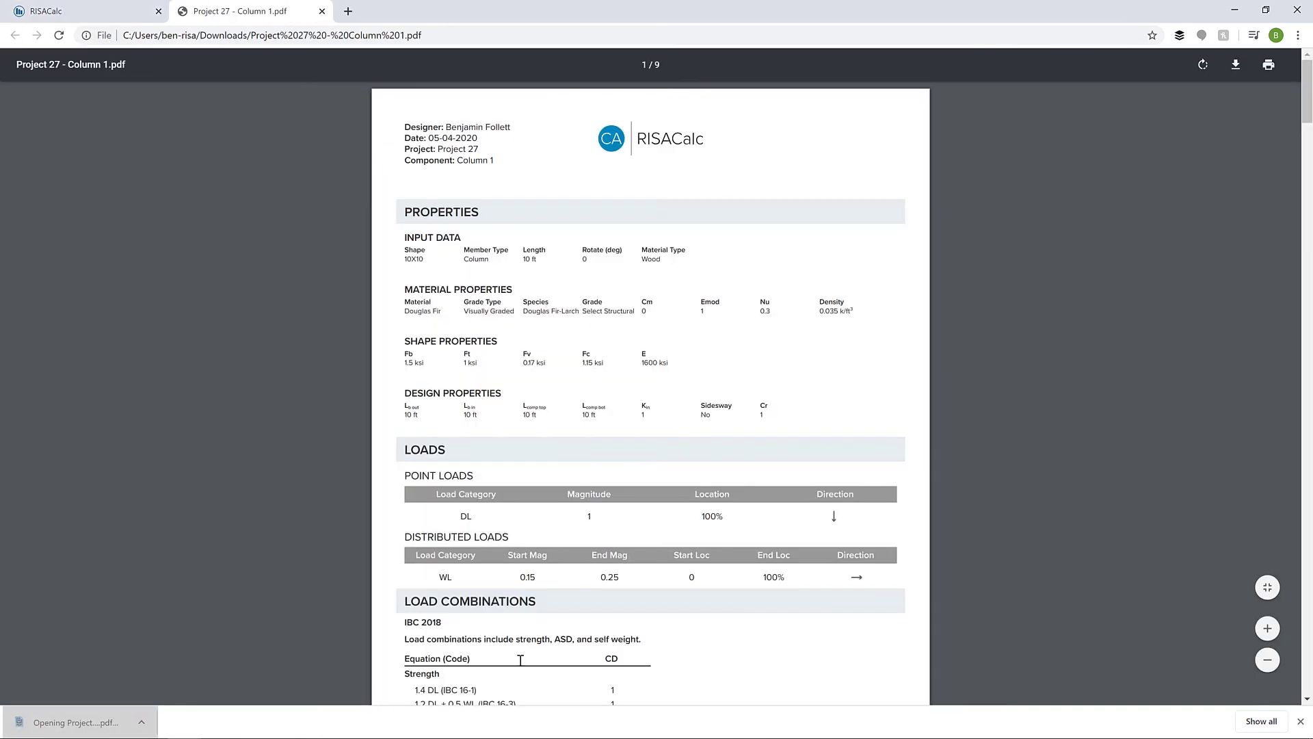
scroll(641, 421, down, 20)
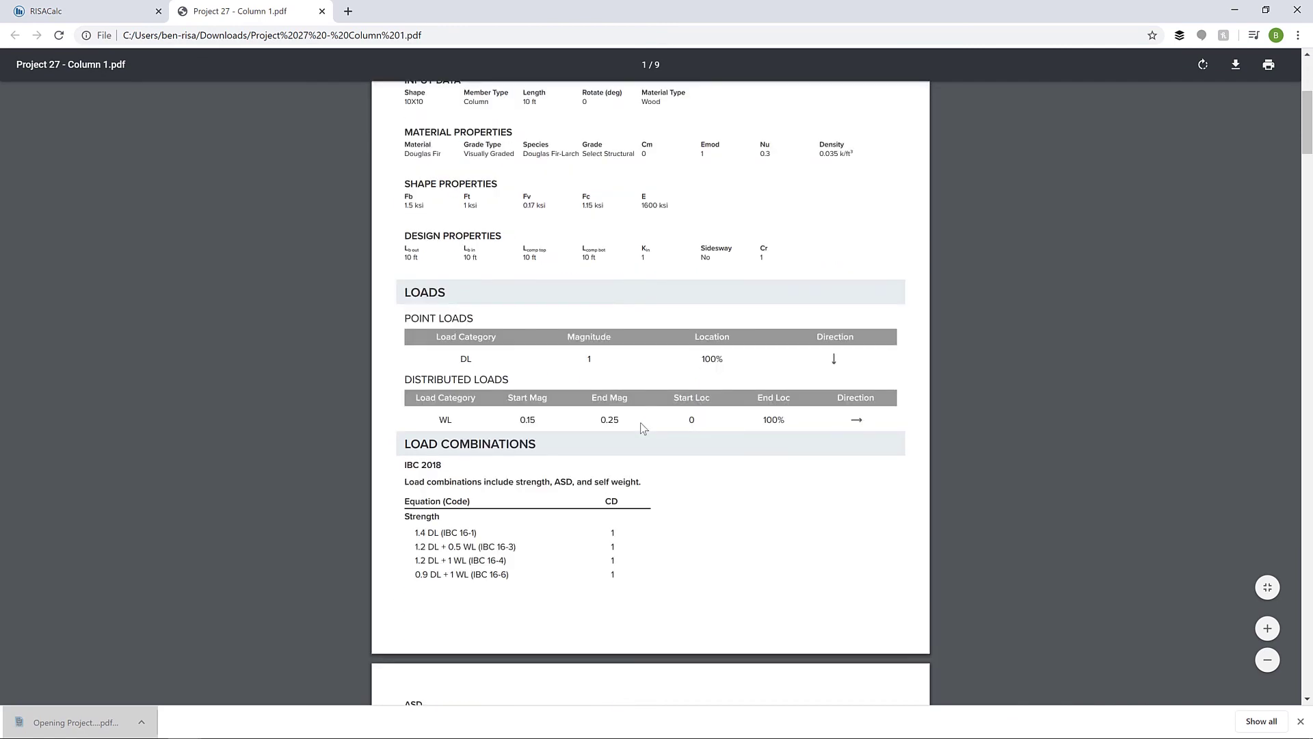
scroll(645, 426, down, 4)
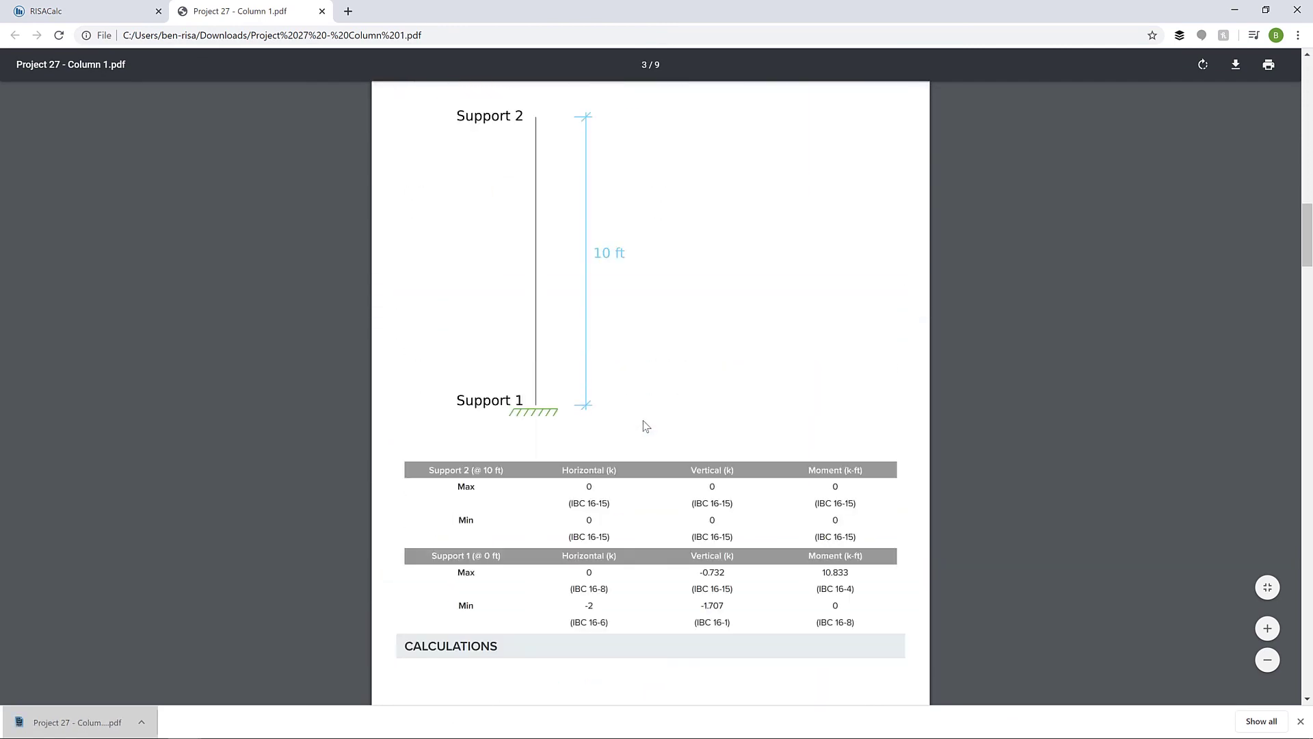